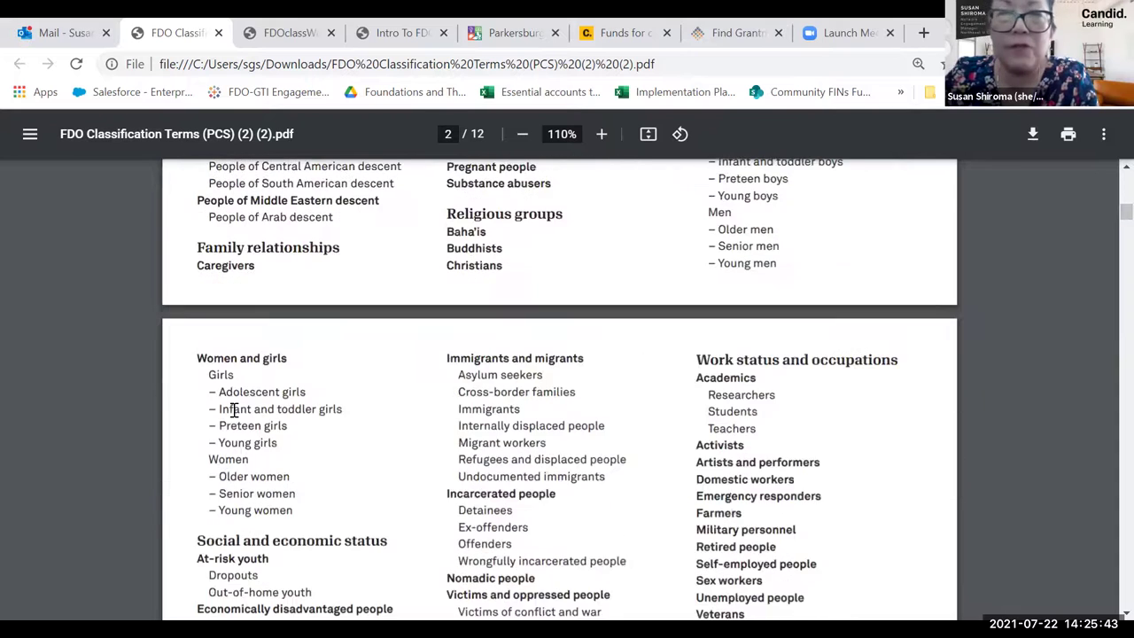
Scroll through the guide's Subject terms pages in the PDF viewer
scroll(234, 409, "down", 8)
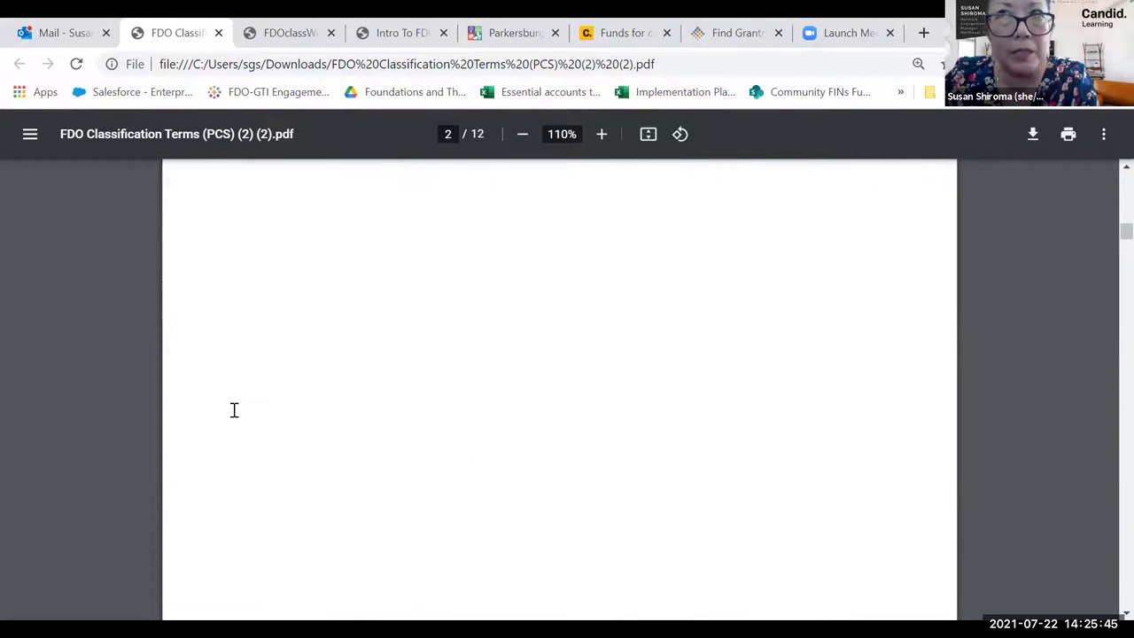
scroll(234, 409, "down", 5)
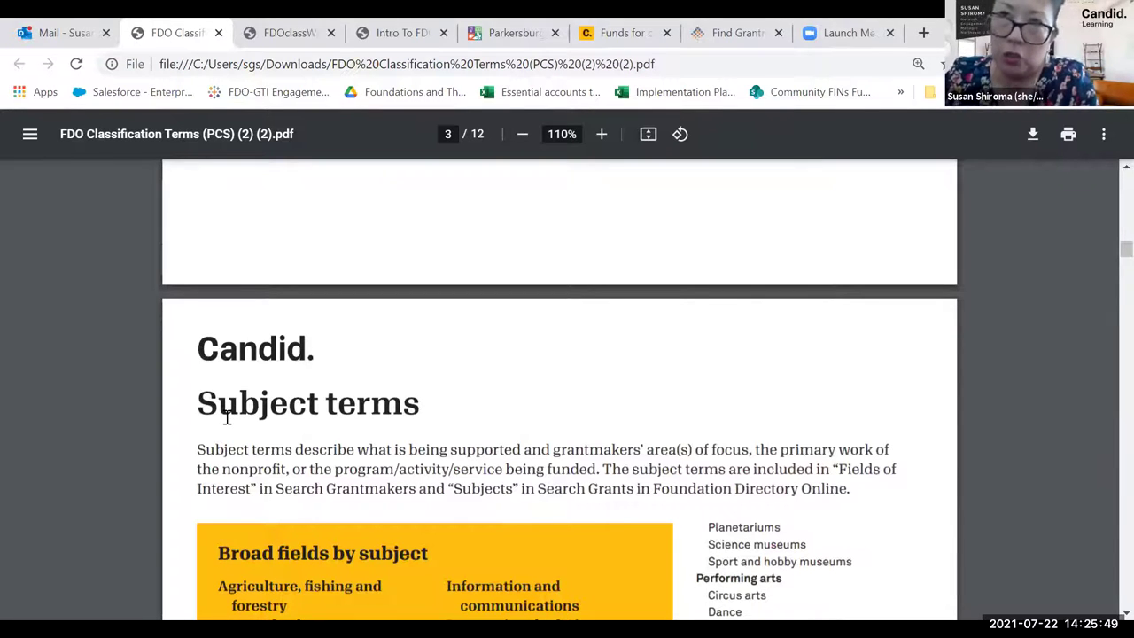
scroll(251, 406, "down", 2)
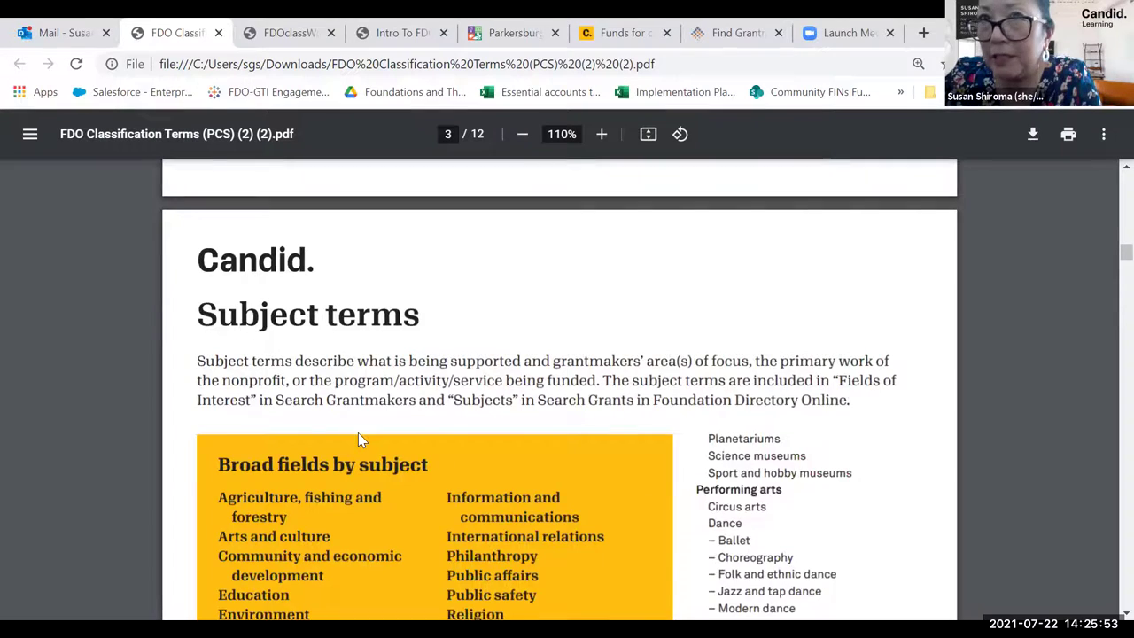
scroll(358, 438, "down", 2)
scroll(642, 481, "down", 6)
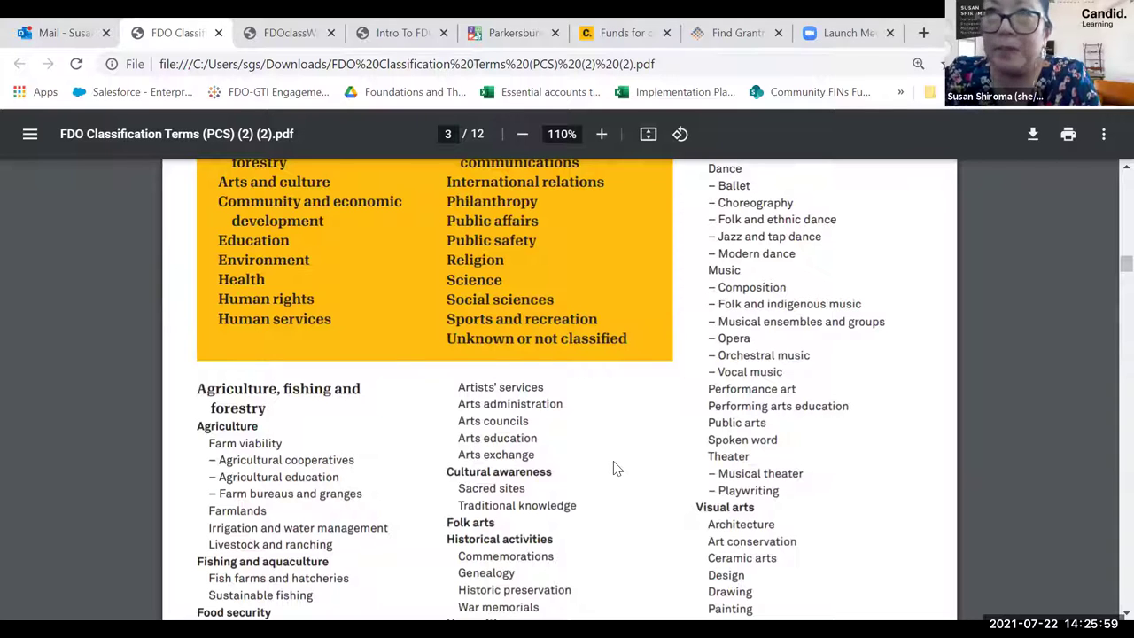
scroll(297, 445, "down", 2)
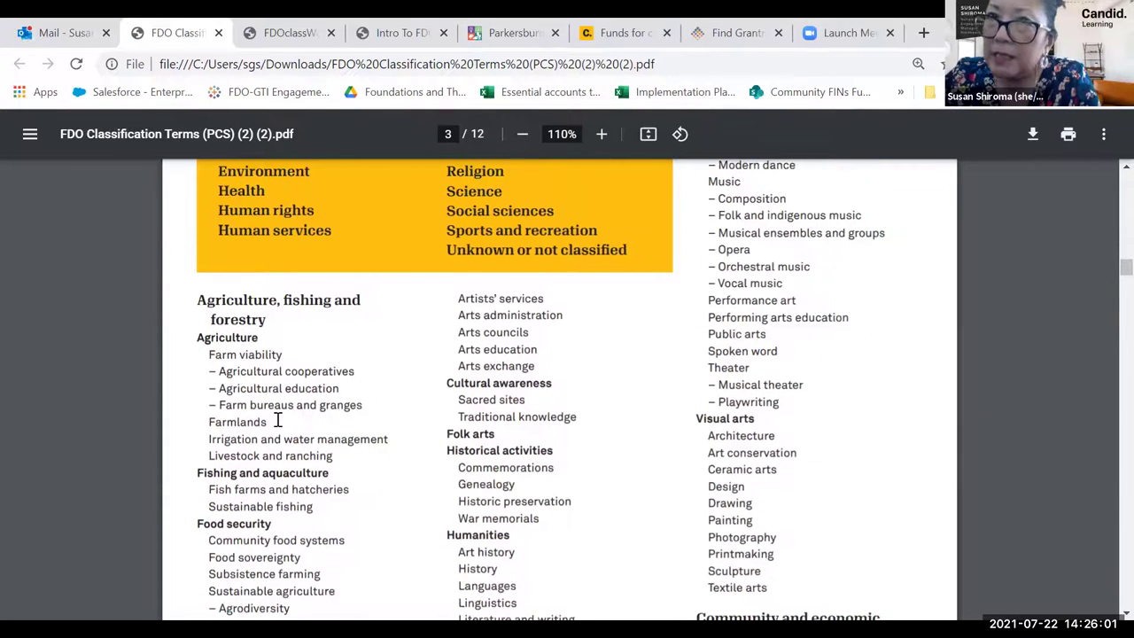
scroll(660, 490, "down", 1)
scroll(660, 490, "down", 8)
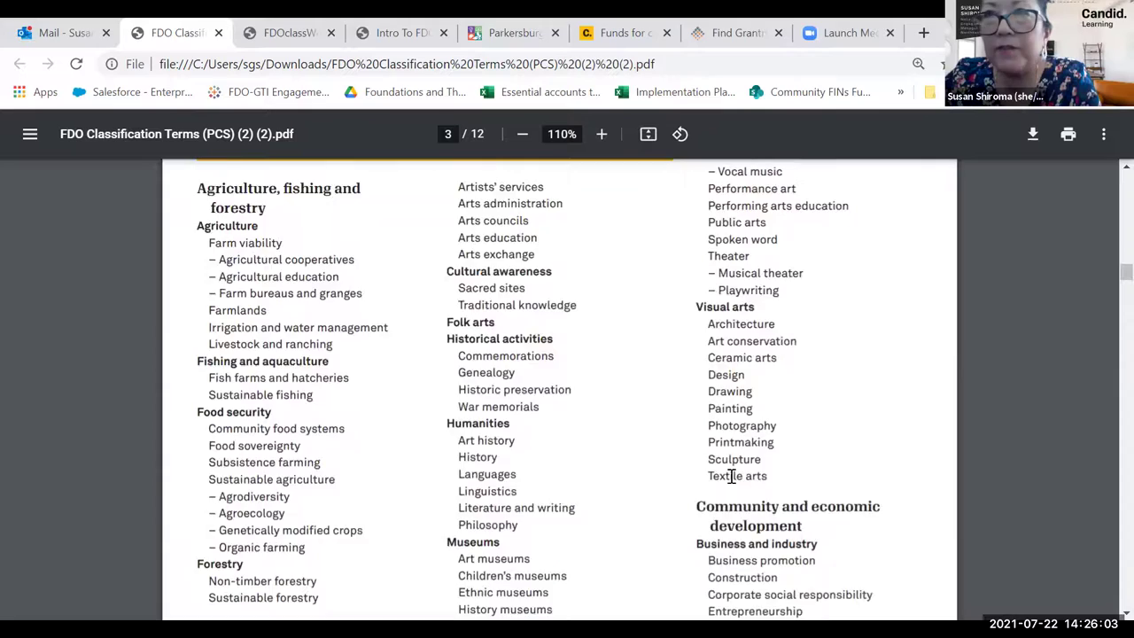
scroll(339, 545, "down", 1)
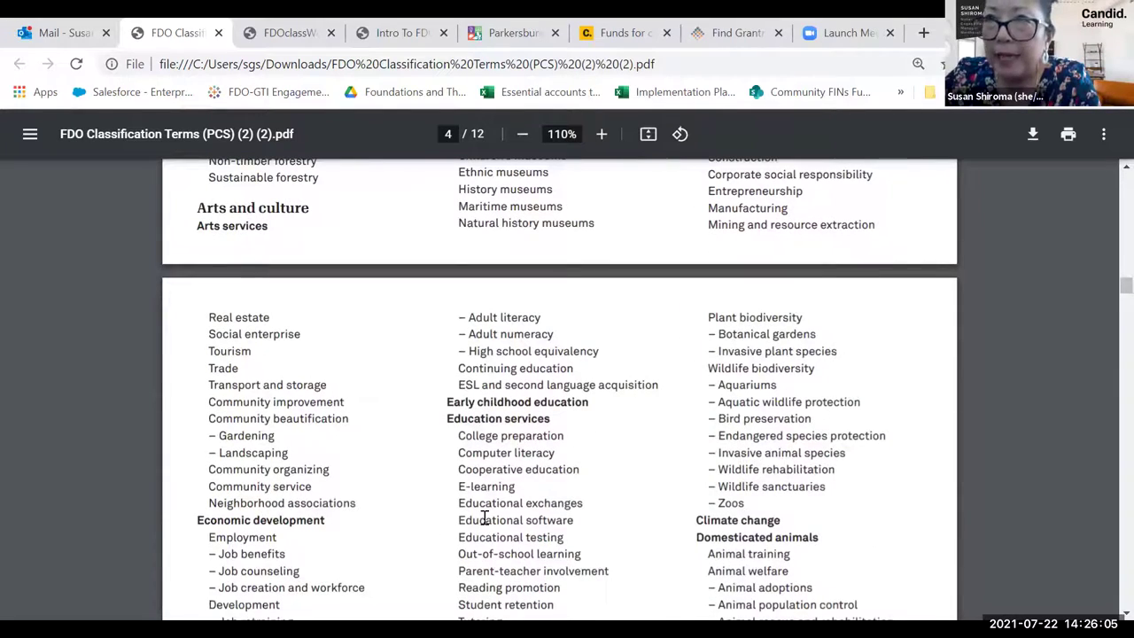
scroll(535, 480, "down", 5)
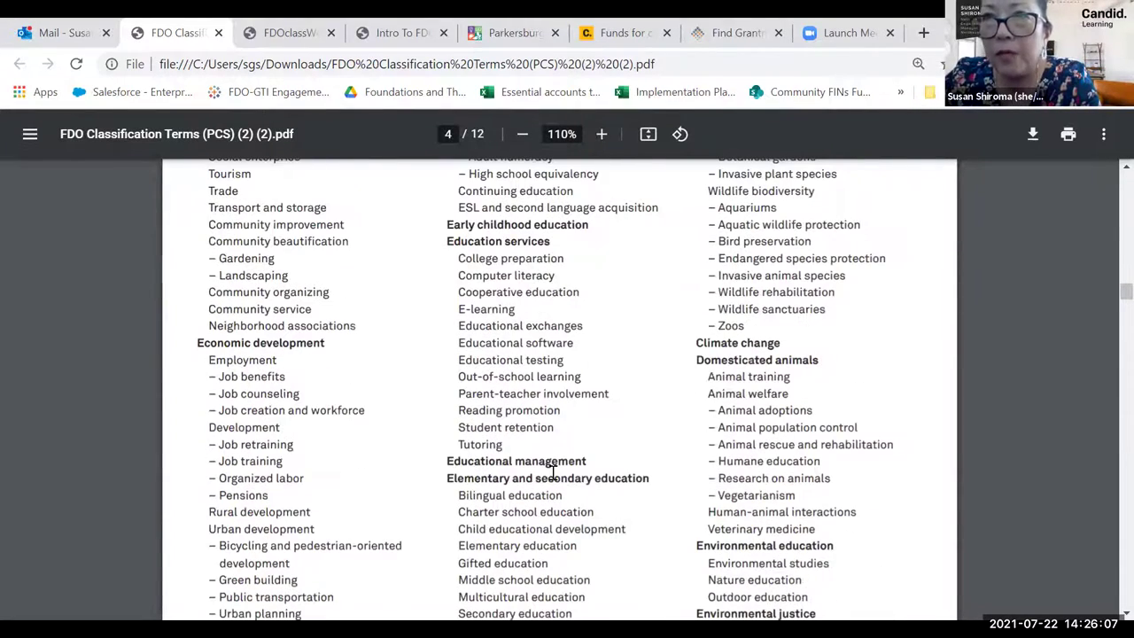
Go back to the page 1 Population terms, then switch to the FDOclassWorksheet2020 worksheet
scroll(192, 392, "up", 3)
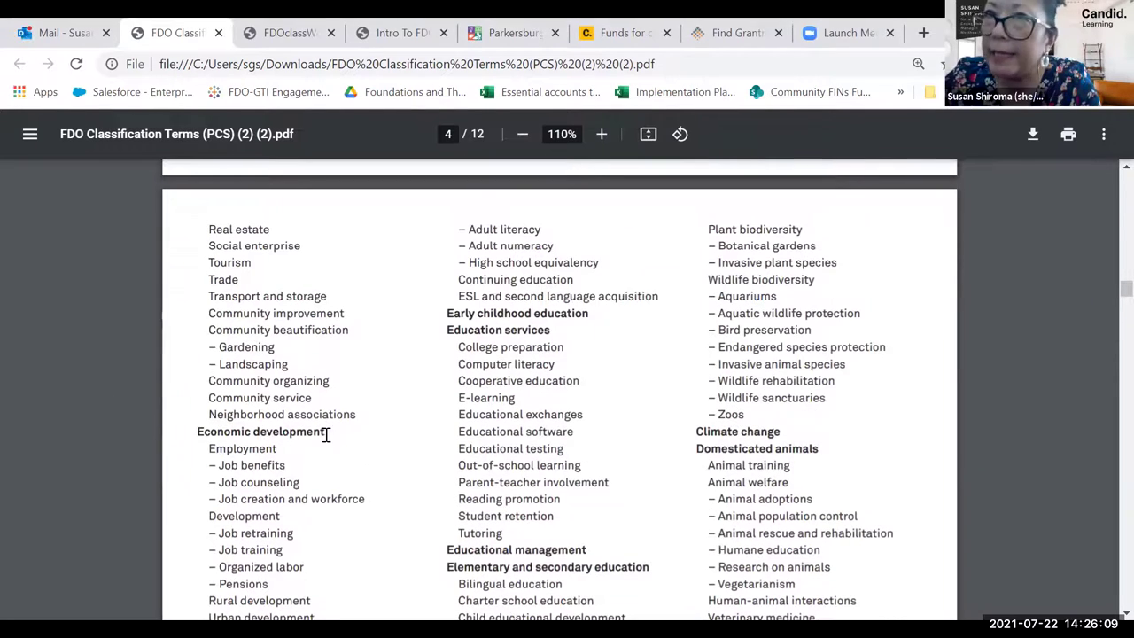
scroll(266, 461, "down", 3)
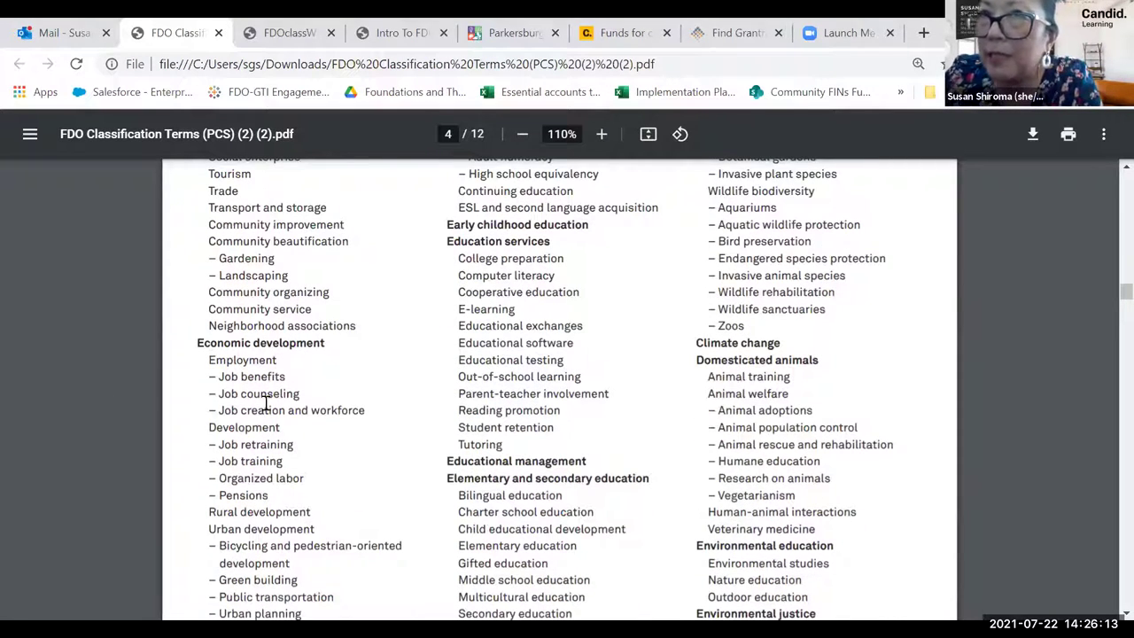
scroll(530, 492, "down", 3)
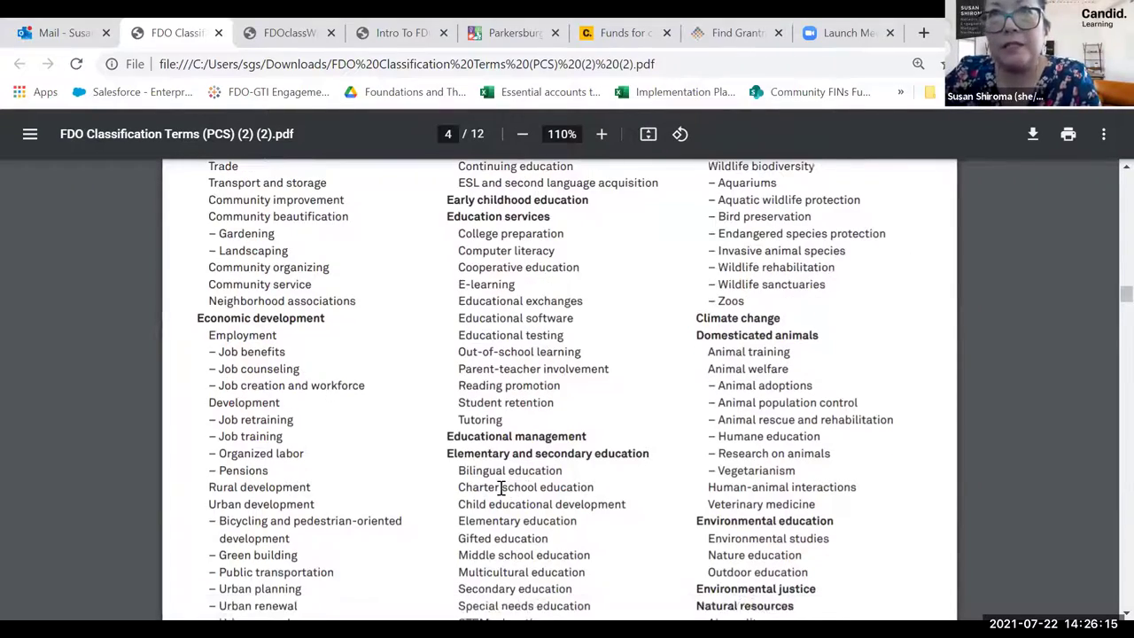
scroll(266, 452, "up", 15)
scroll(261, 458, "up", 20)
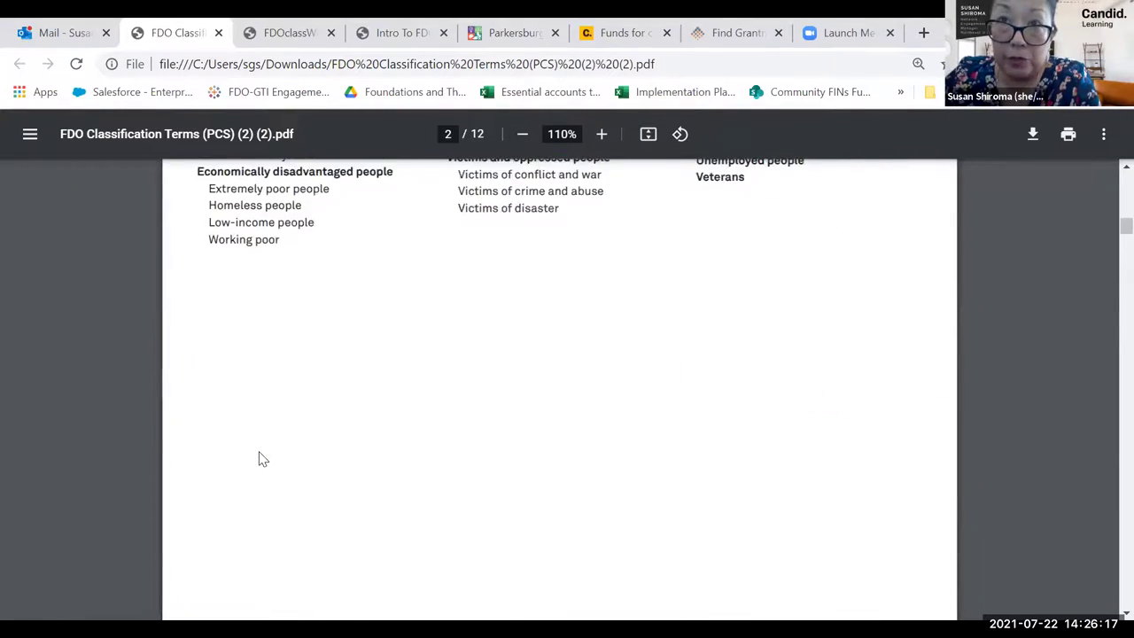
scroll(261, 458, "up", 3)
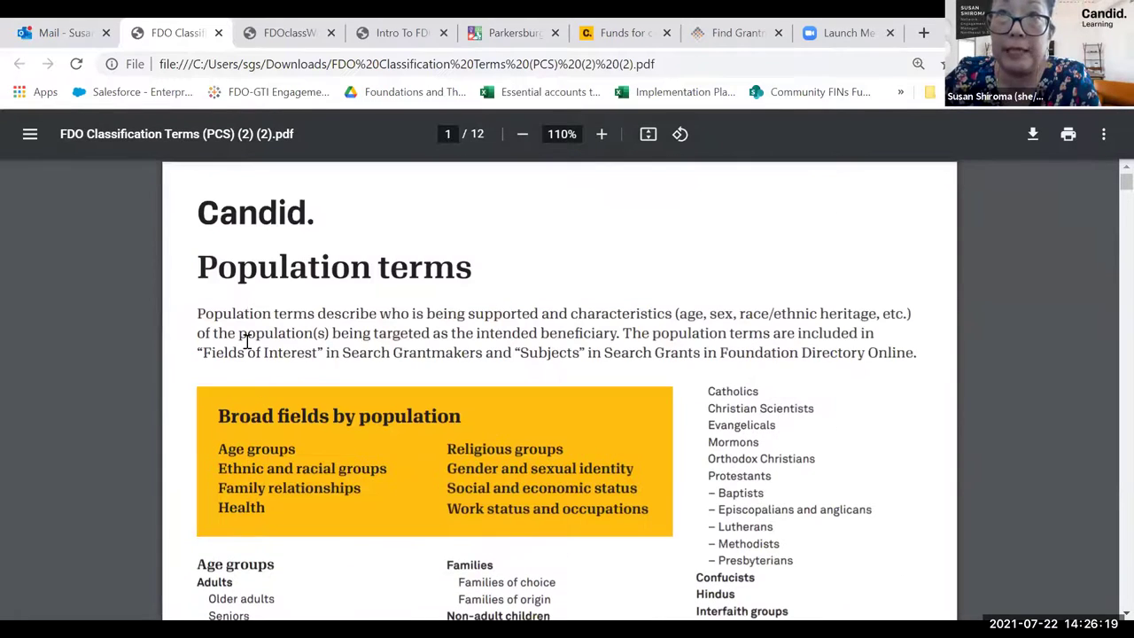
left_click(283, 33)
scroll(367, 431, "down", 1)
left_click(361, 433)
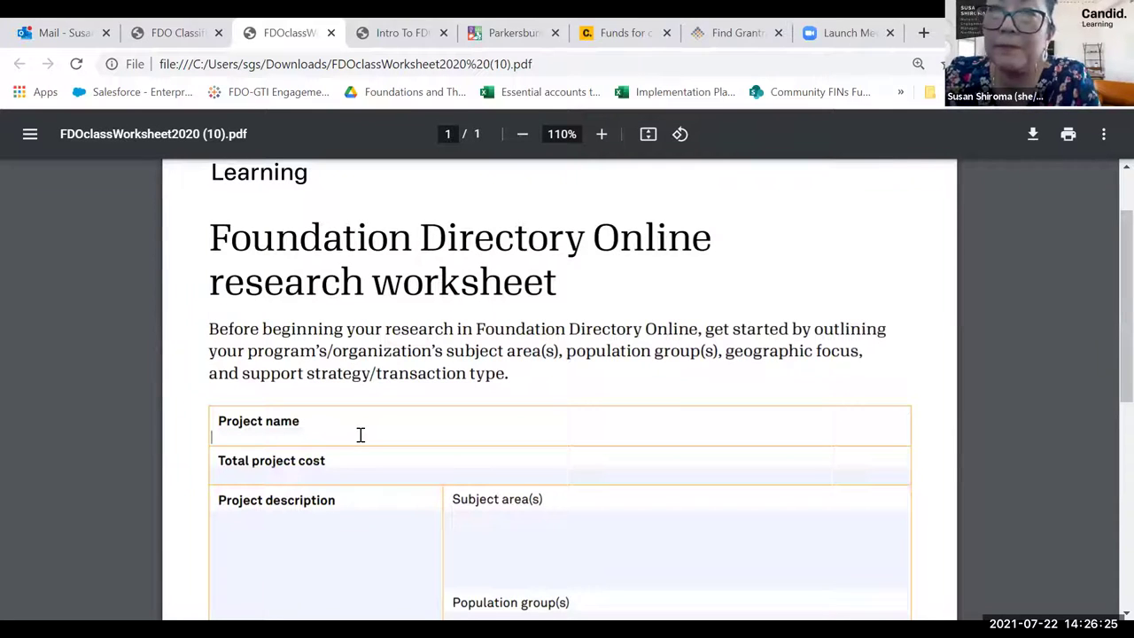
scroll(416, 492, "down", 1)
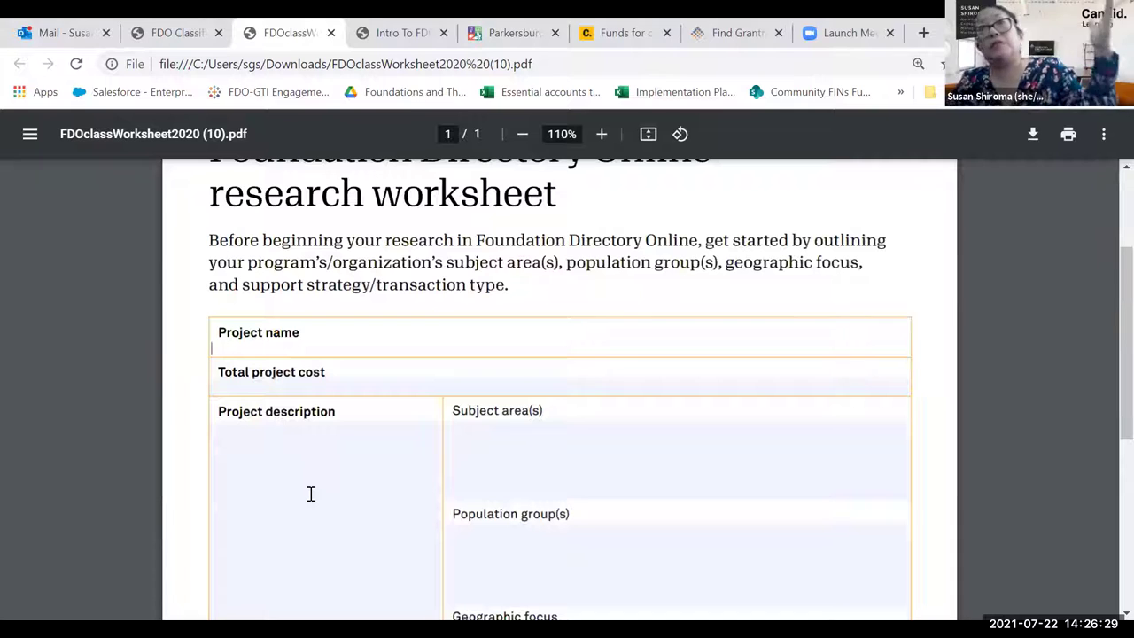
scroll(354, 246, "up", 1)
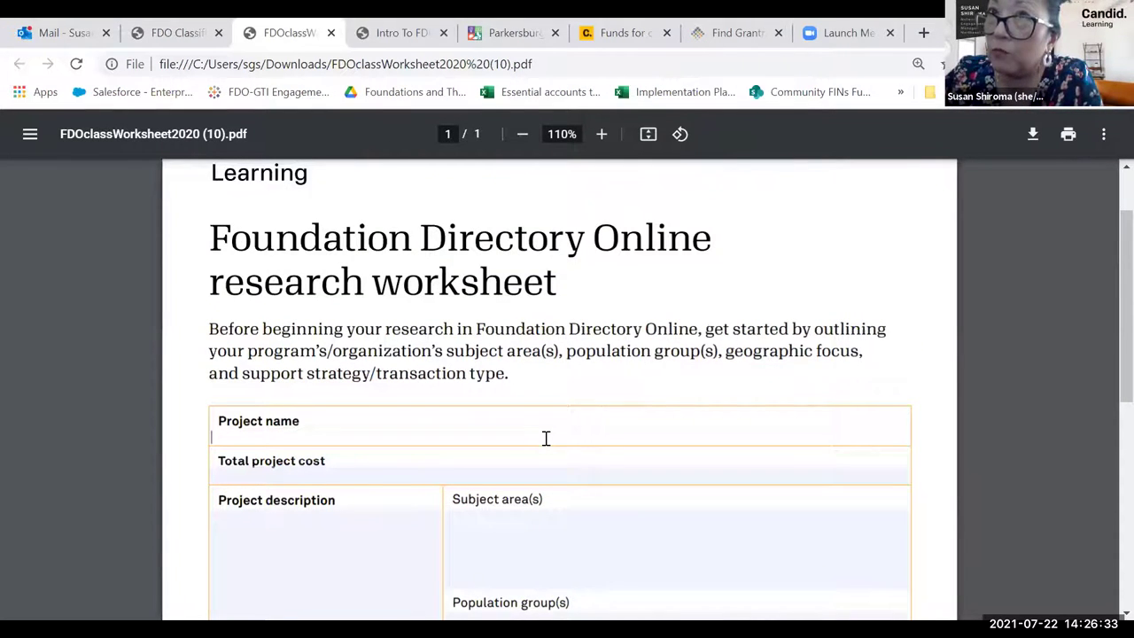
scroll(531, 404, "down", 2)
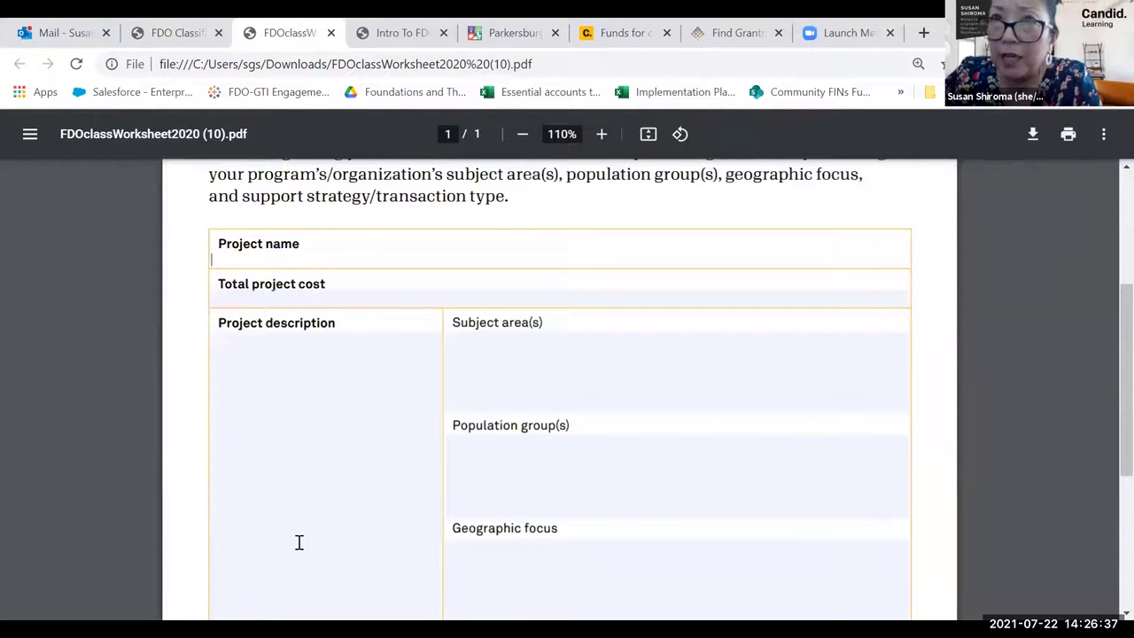
scroll(292, 529, "up", 1)
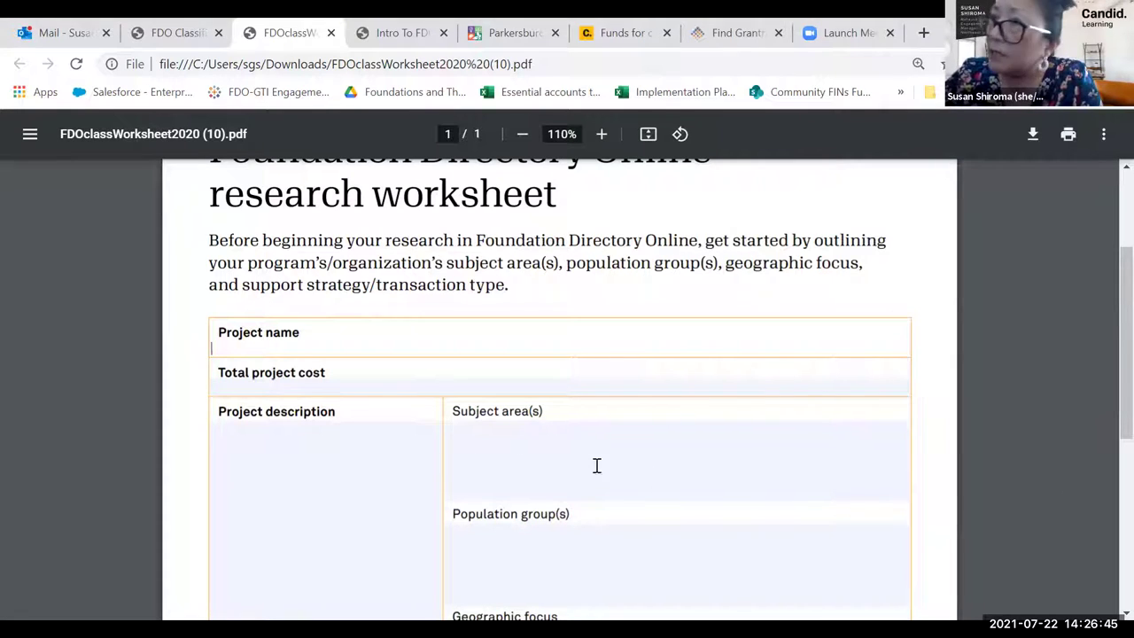
scroll(835, 515, "down", 1)
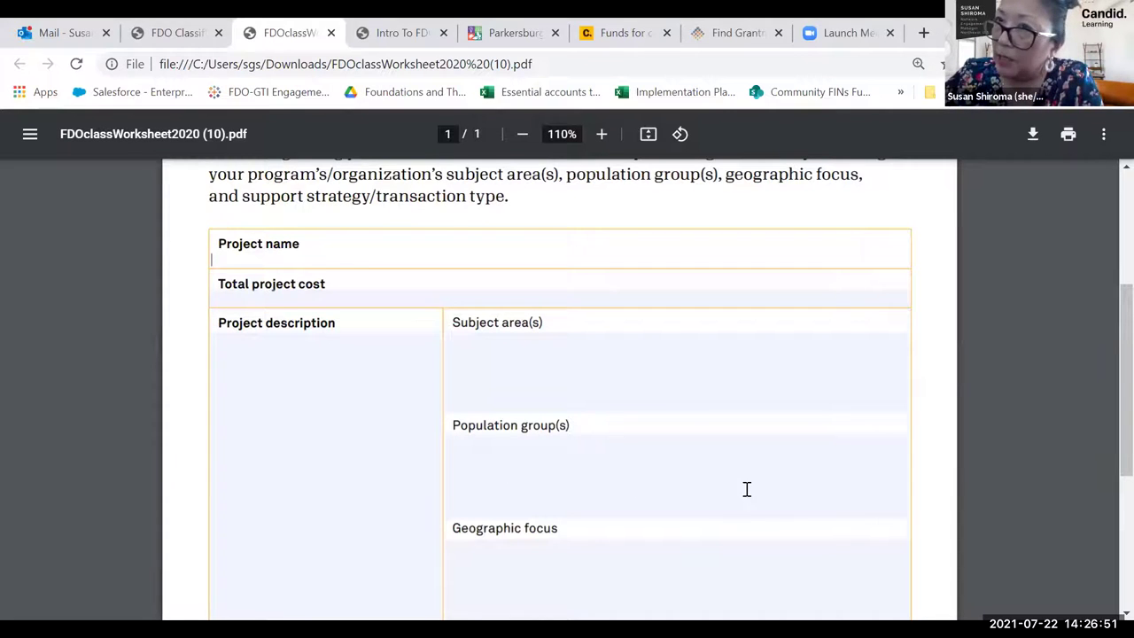
scroll(700, 489, "down", 1)
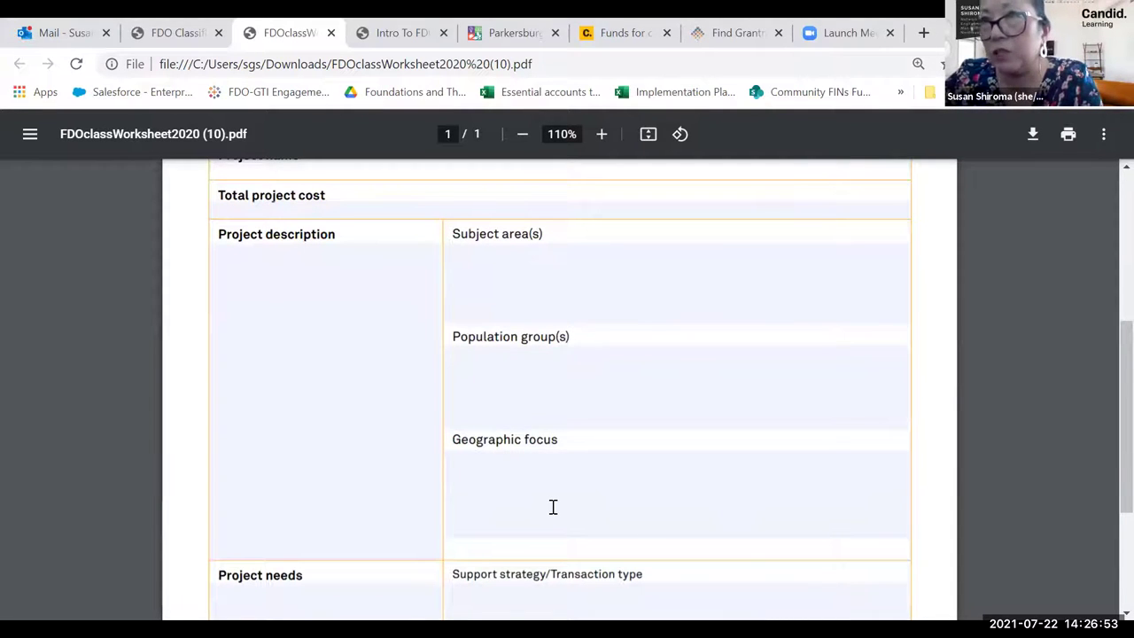
scroll(553, 507, "down", 2)
scroll(577, 496, "down", 1)
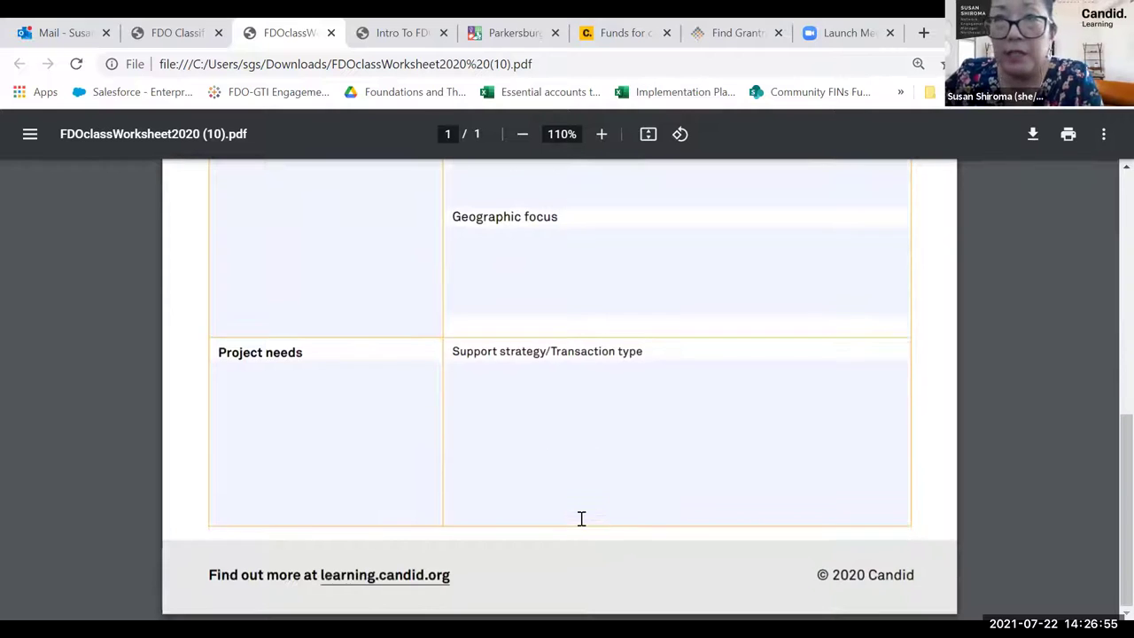
scroll(269, 186, "up", 7)
Skim the Intro To FDO handout's search guidance, then go back to the Find Grants page
left_click(396, 32)
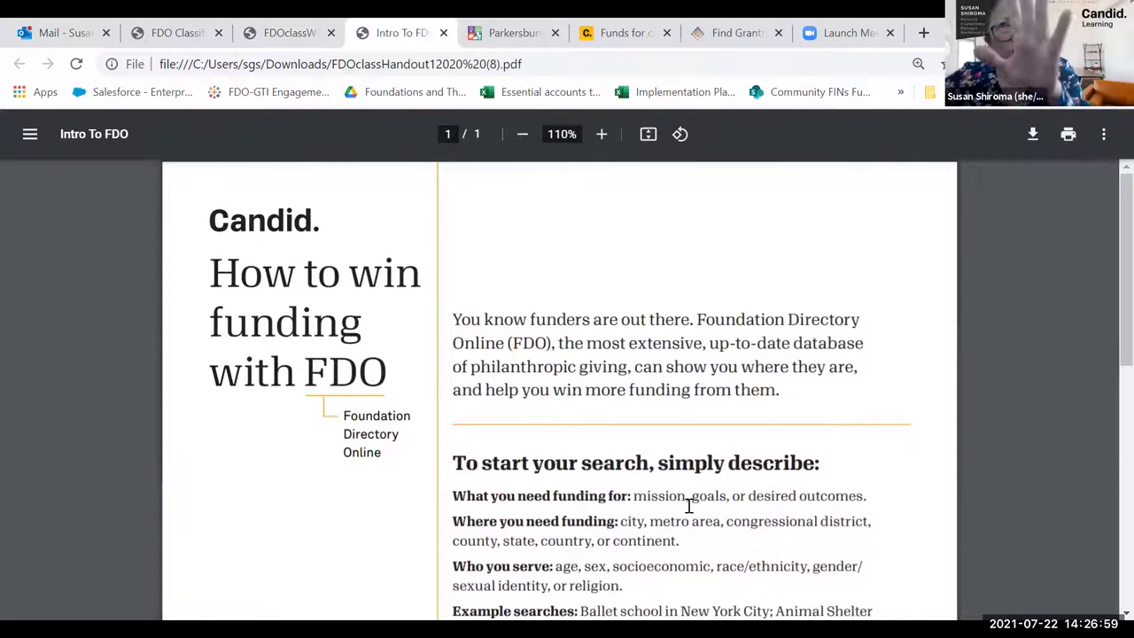
scroll(655, 505, "down", 2)
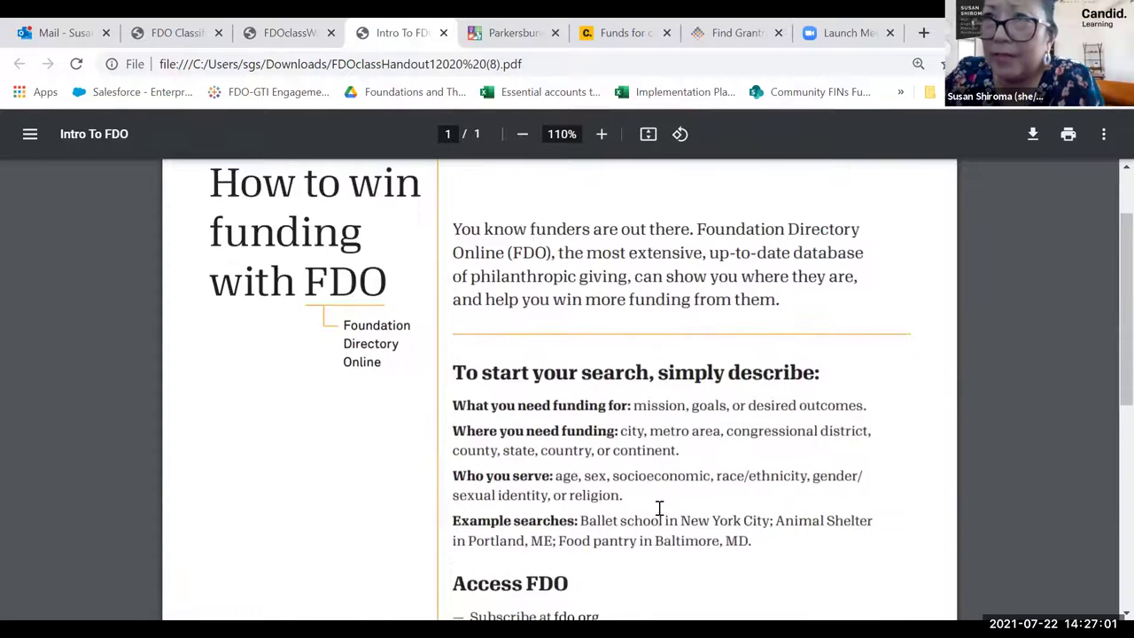
scroll(673, 479, "up", 1)
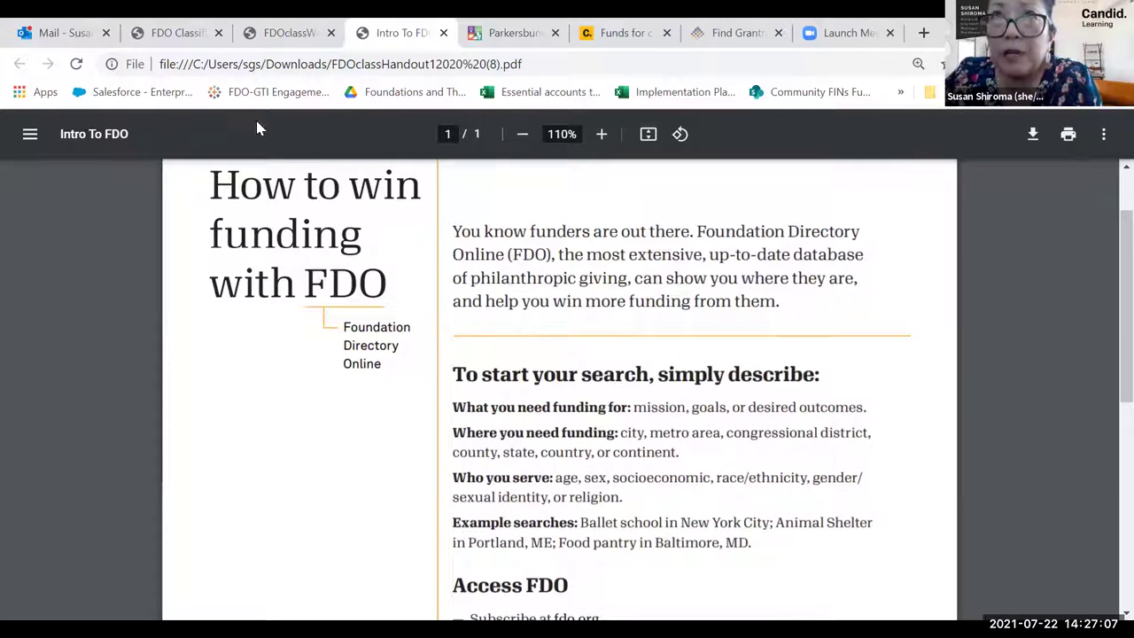
left_click(723, 35)
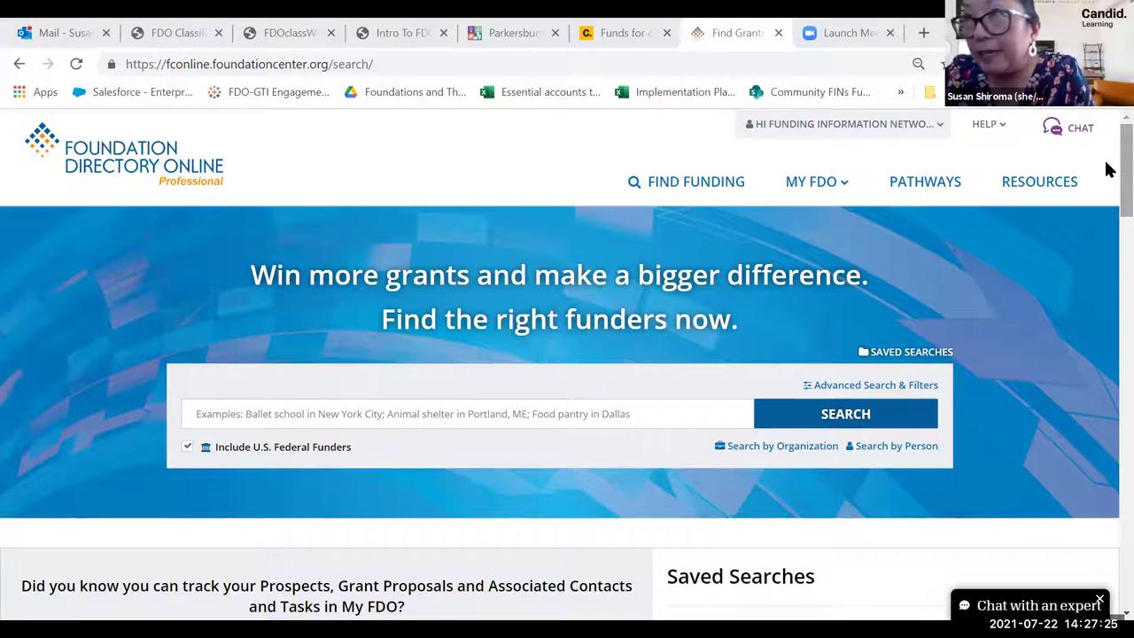
Scroll down the Find Funding page to the all-subjects foundation funding trends chart
scroll(1105, 192, "down", 2)
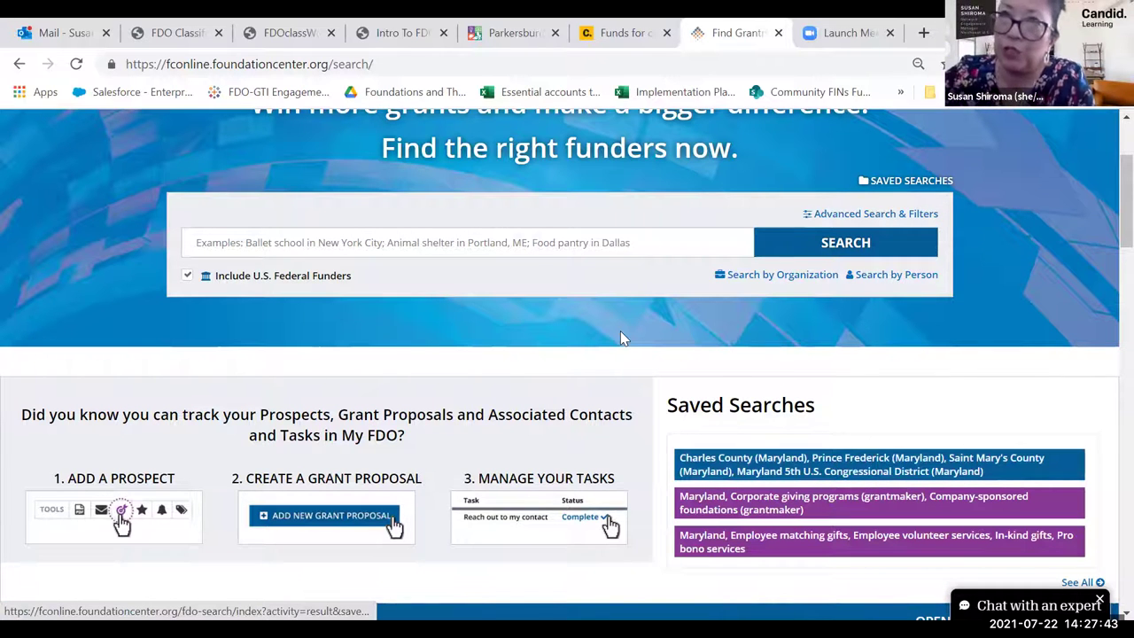
scroll(592, 476, "down", 4)
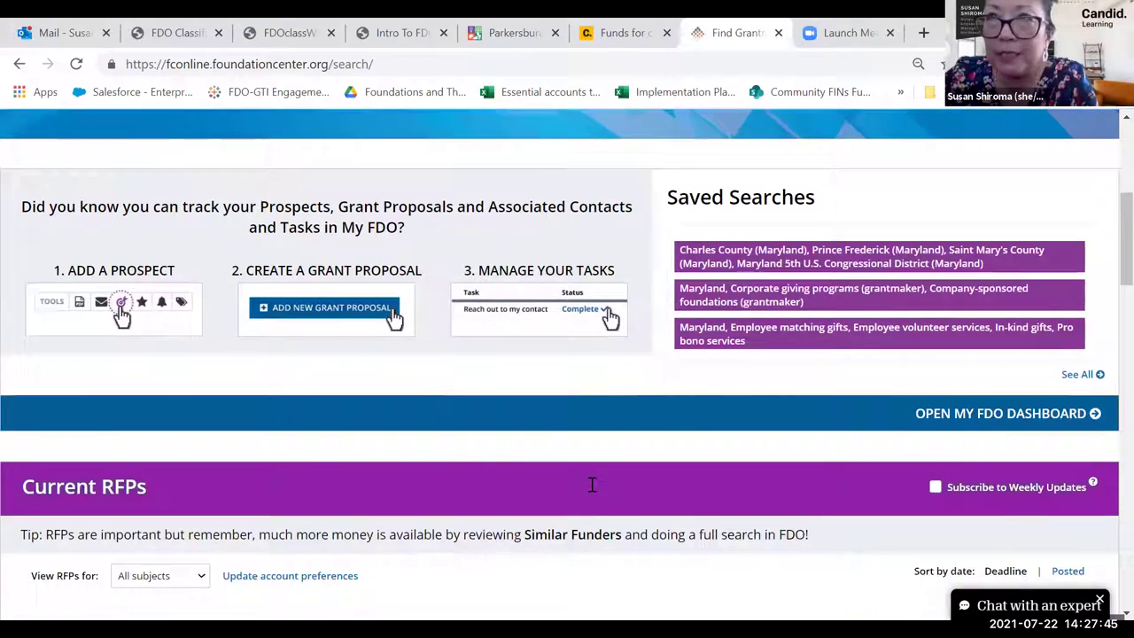
scroll(651, 408, "down", 1)
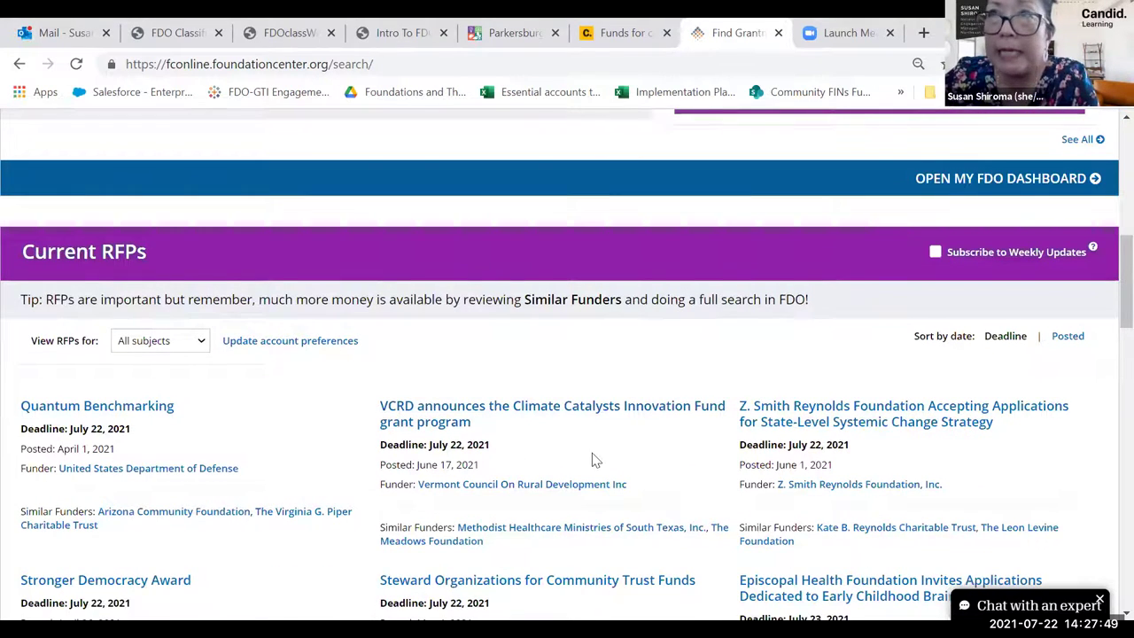
scroll(595, 460, "down", 1)
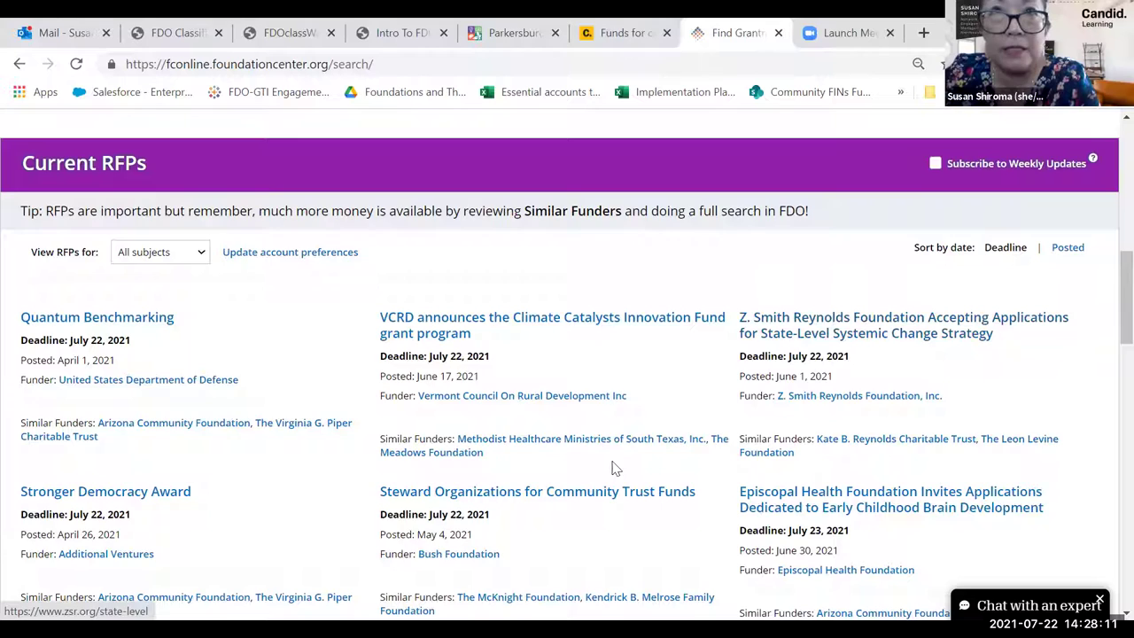
scroll(602, 482, "up", 1)
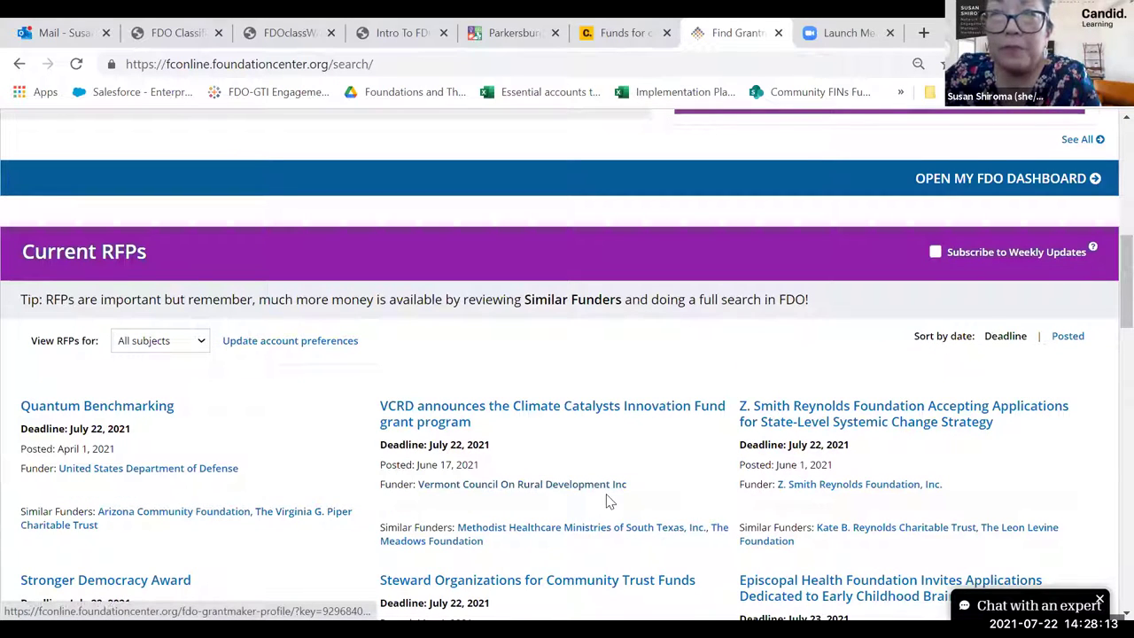
scroll(607, 501, "down", 10)
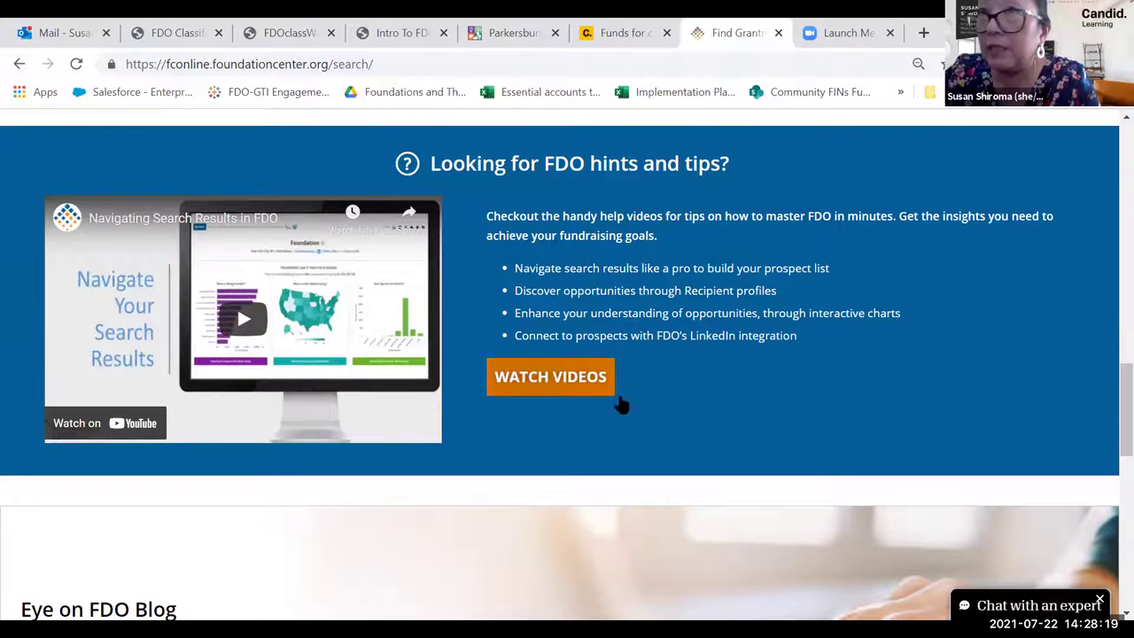
scroll(678, 414, "down", 3)
scroll(680, 427, "down", 2)
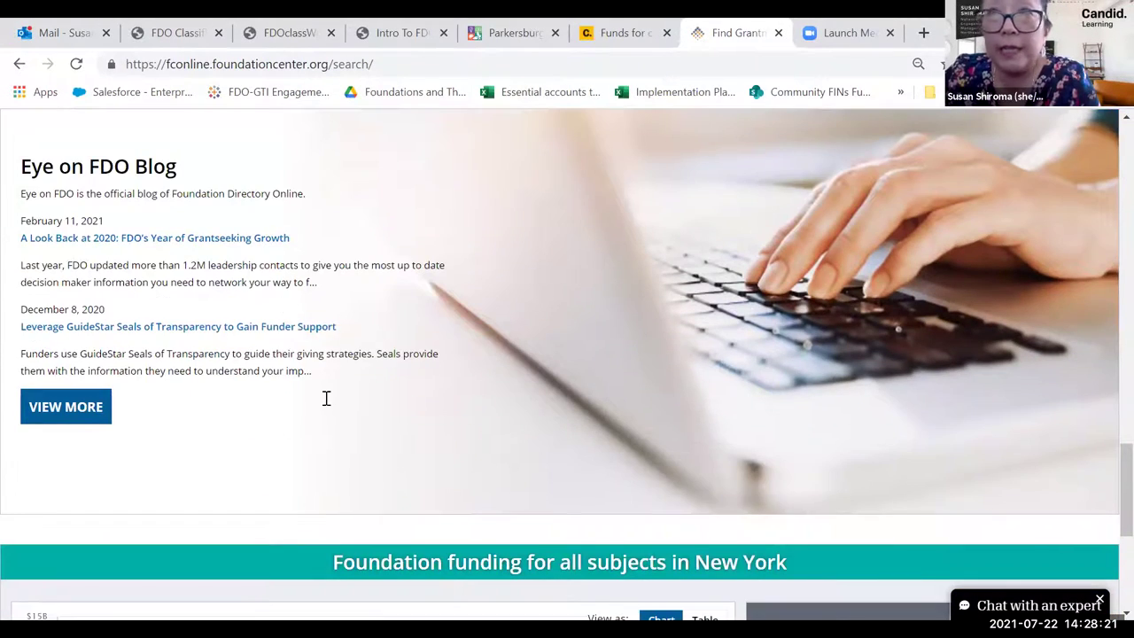
scroll(840, 436, "down", 3)
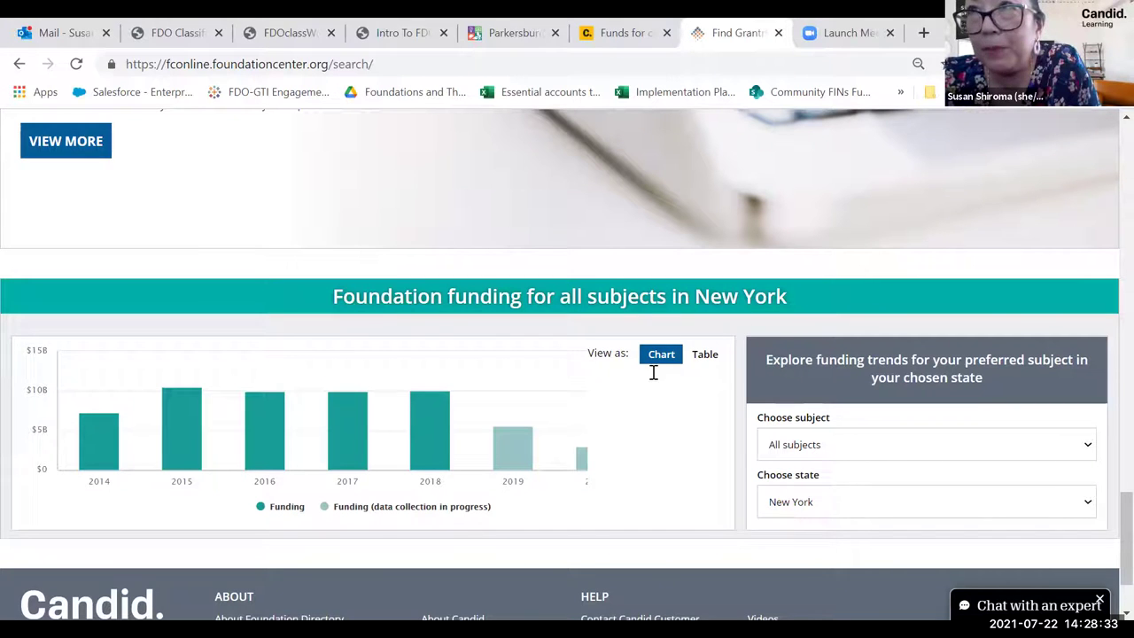
Switch the funding trends chart's state from New York to West Virginia
left_click(835, 502)
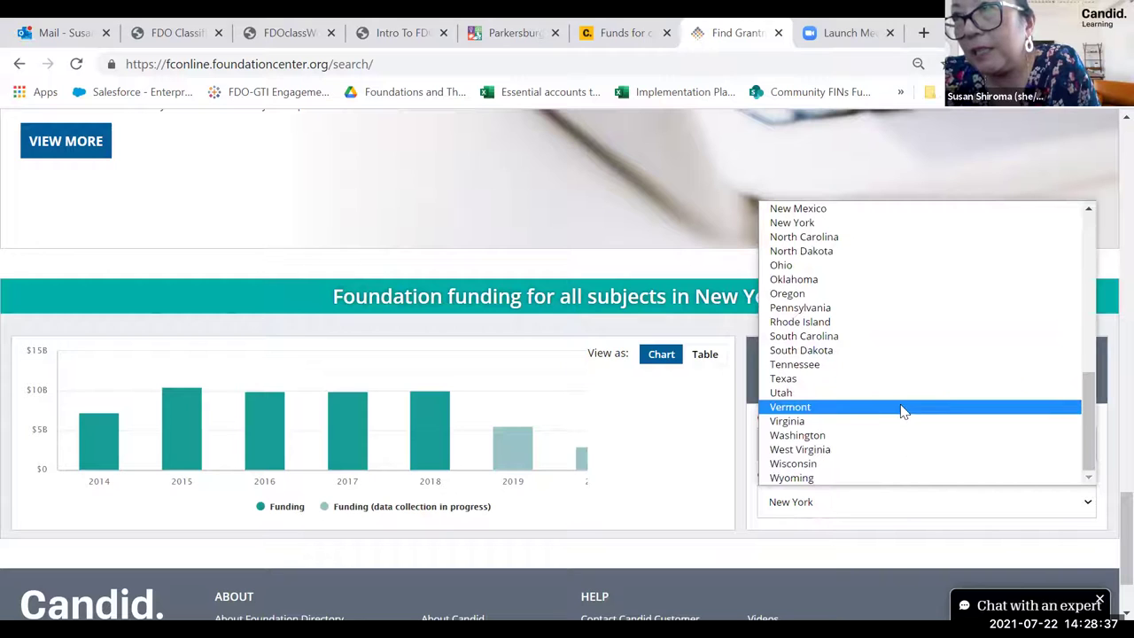
left_click(823, 451)
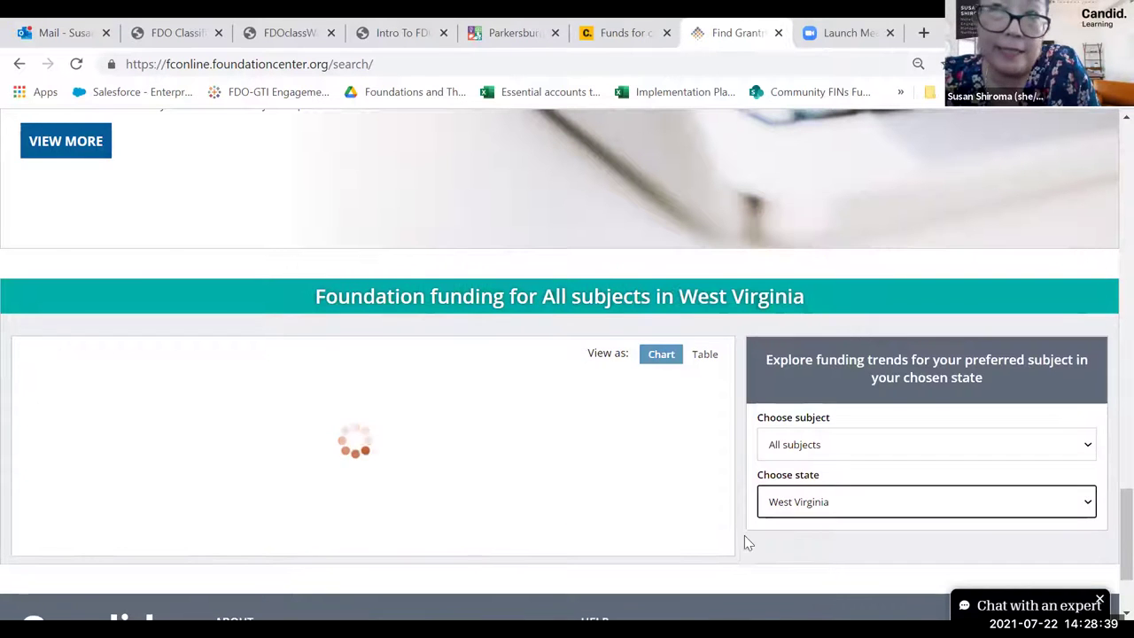
scroll(841, 451, "up", 15)
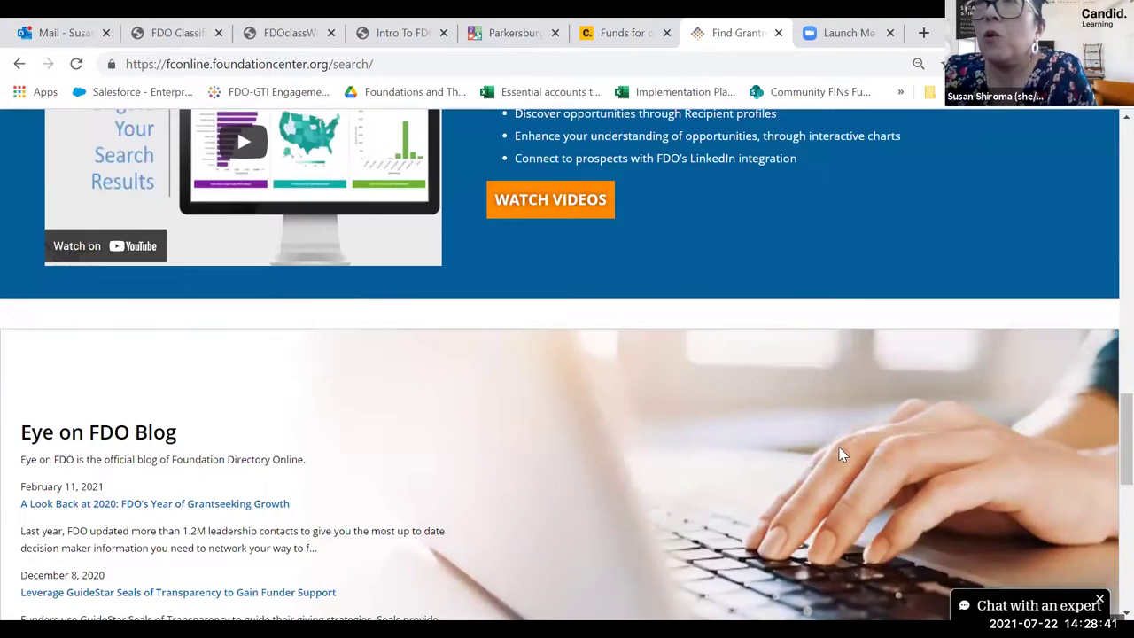
scroll(841, 451, "up", 5)
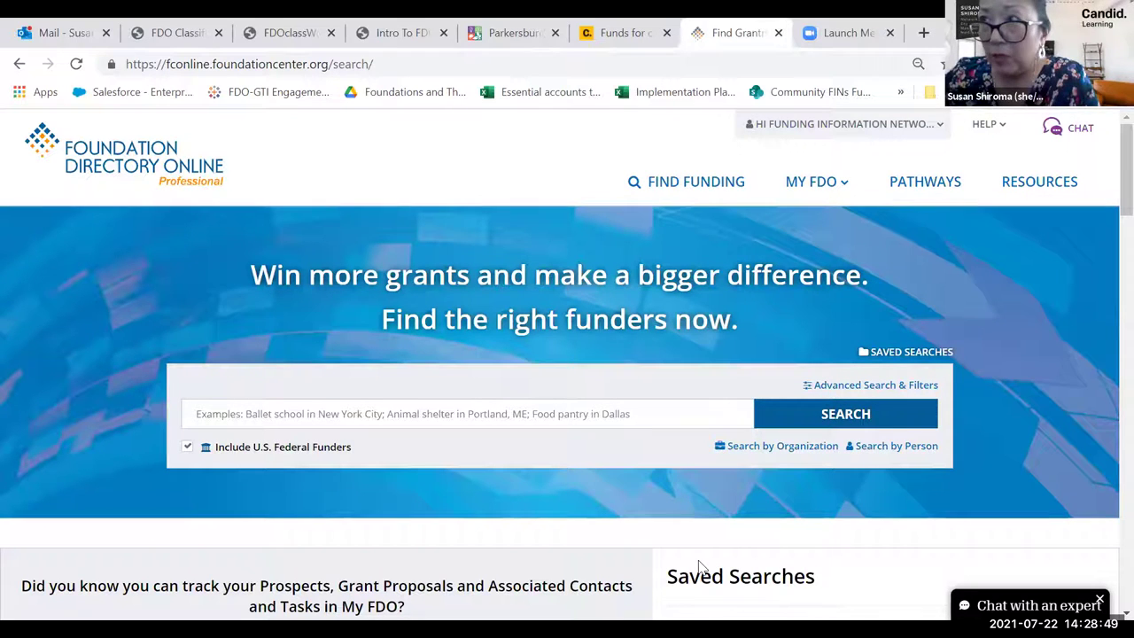
scroll(1109, 214, "down", 1)
left_click_drag(1109, 214, 1107, 241)
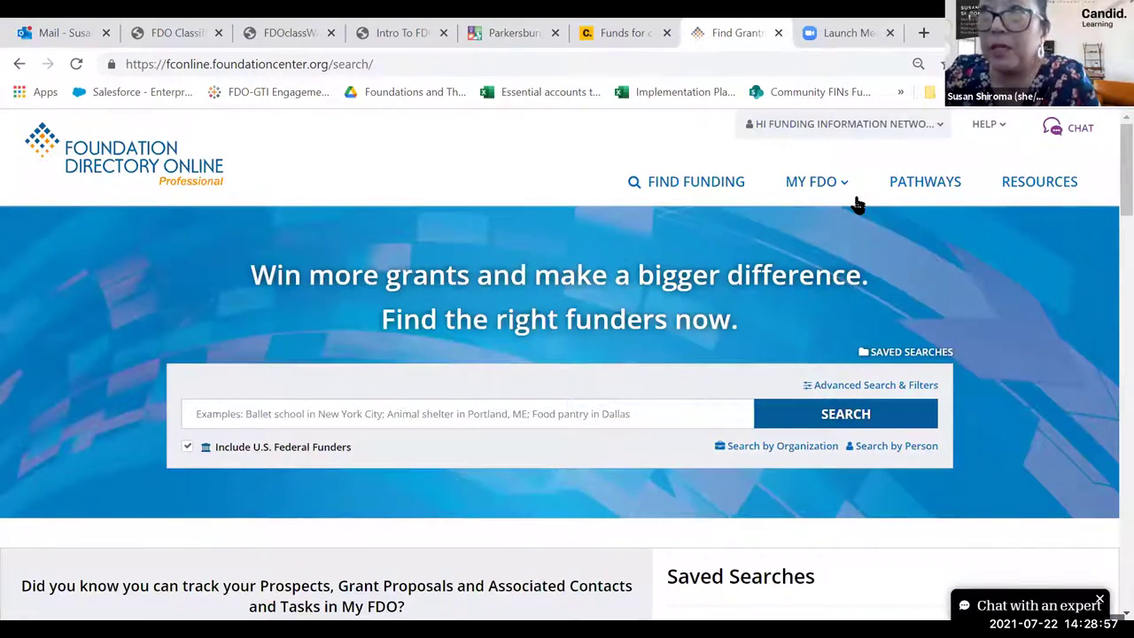
Search for 'arts and culture in west virginia' from the main search box
left_click(812, 182)
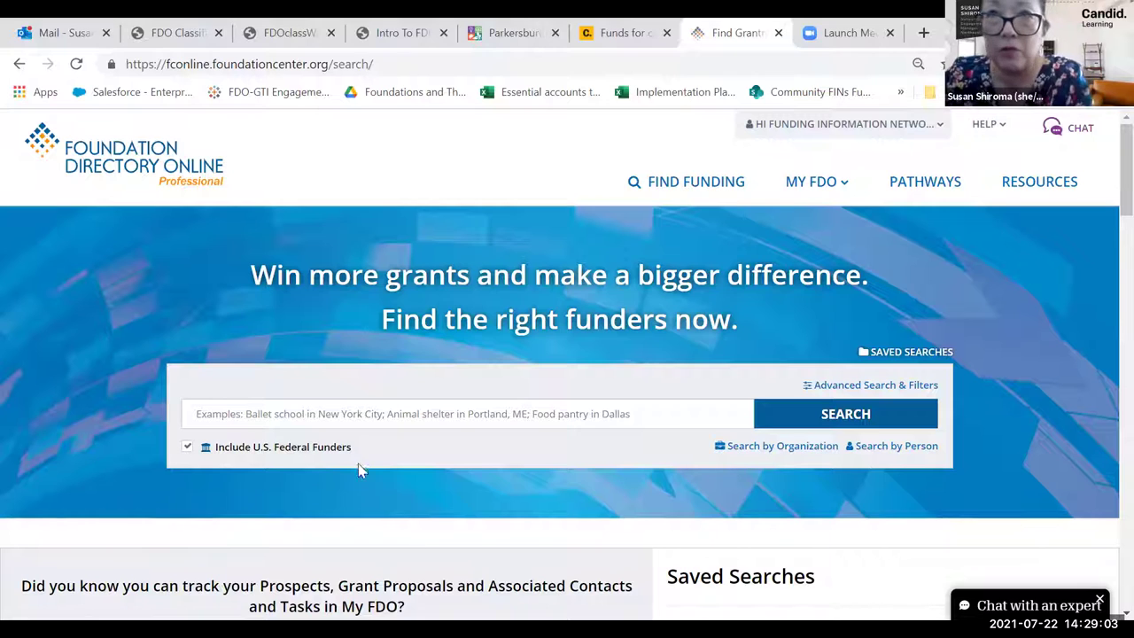
left_click(469, 418)
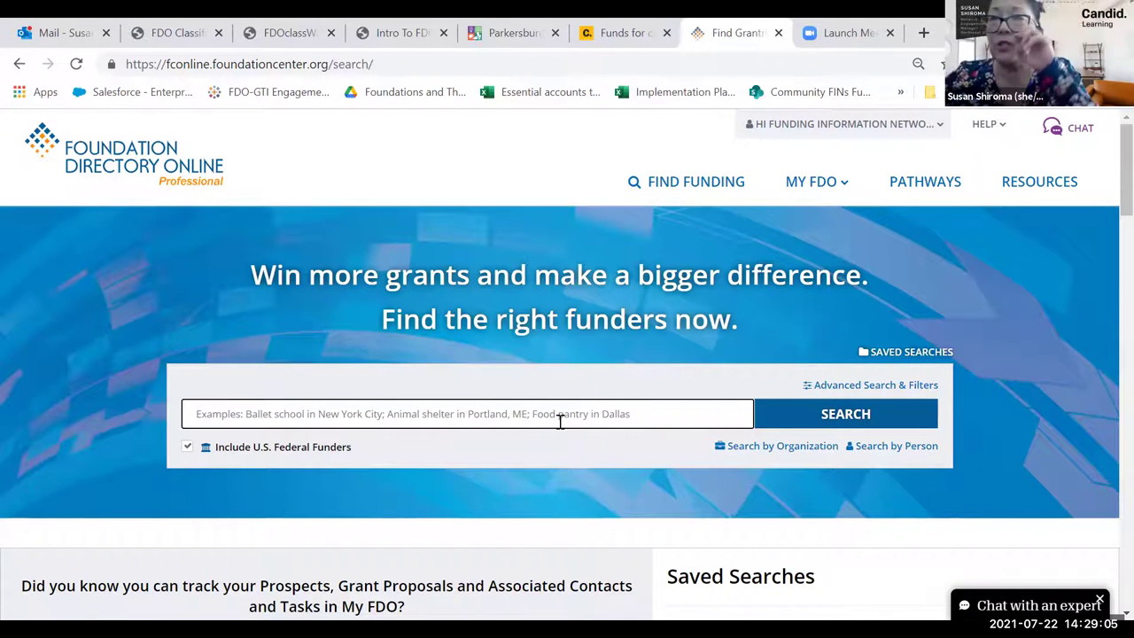
type("arts")
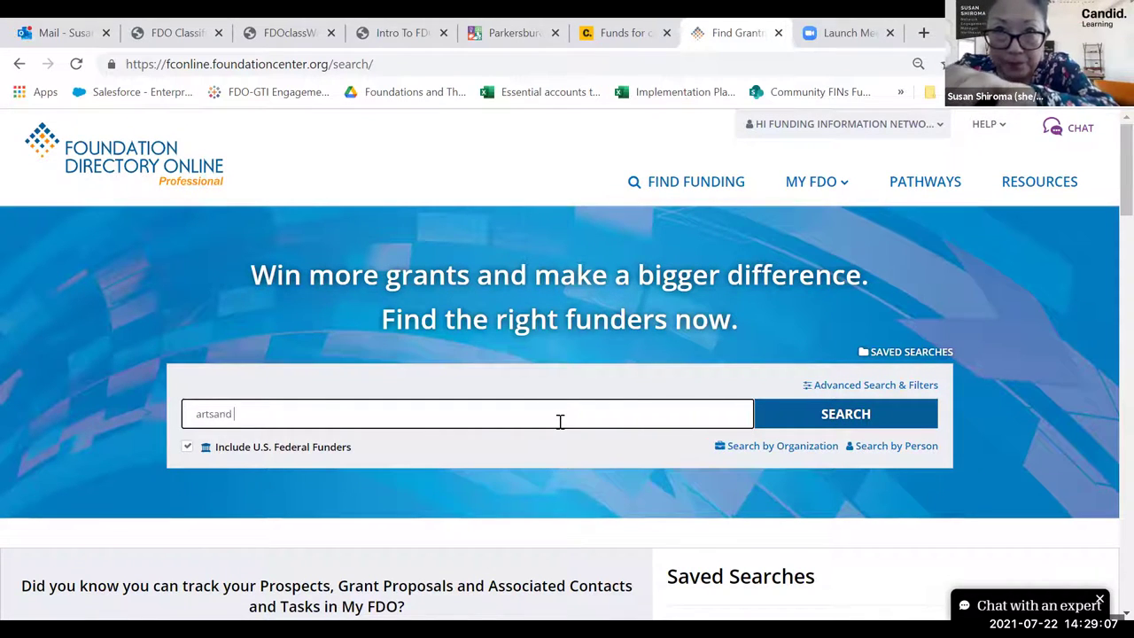
type(" an")
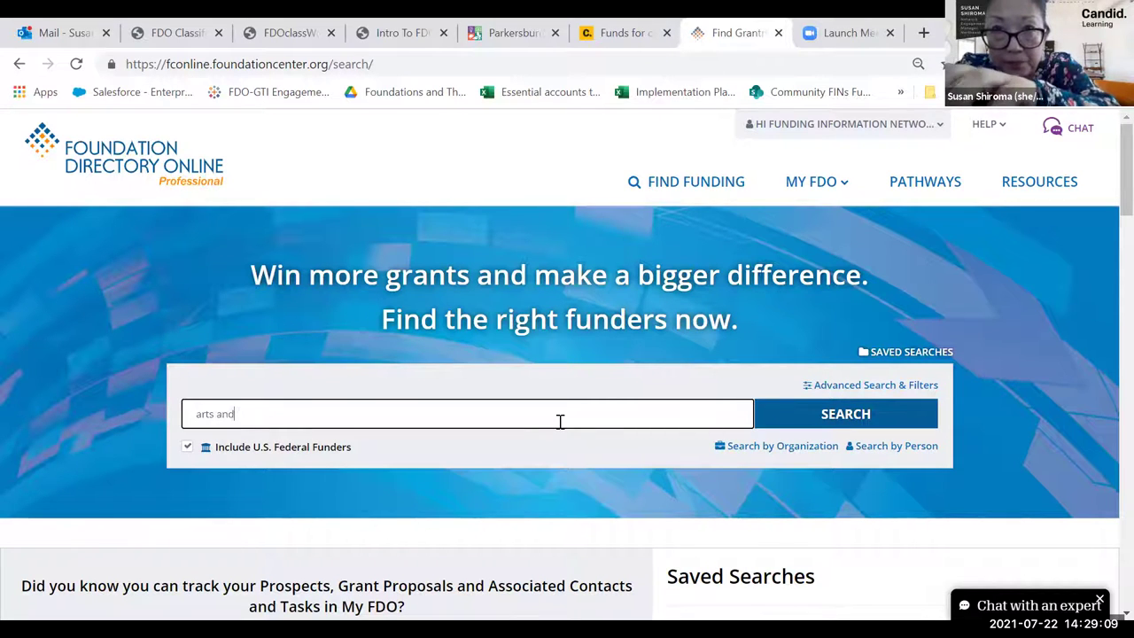
type("d culture in west virginia")
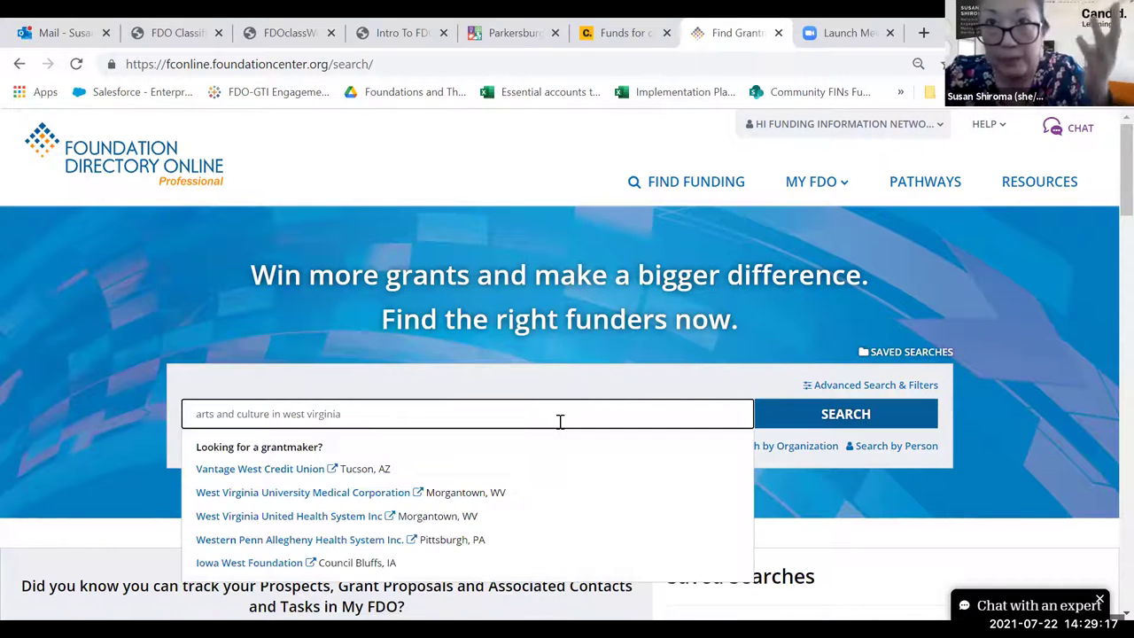
key("Return")
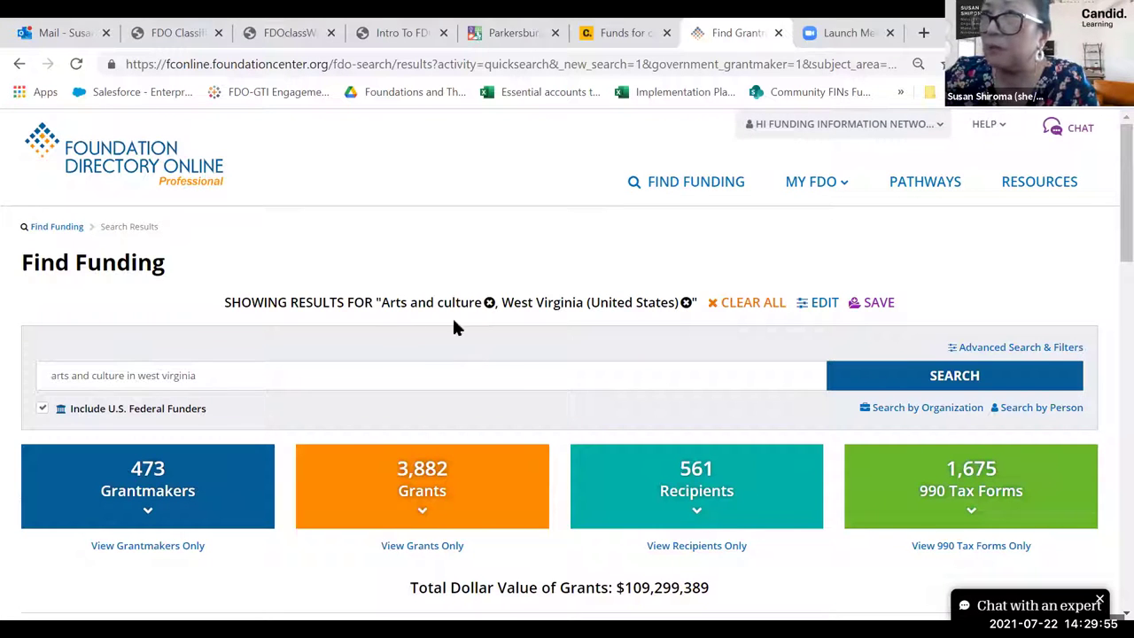
Sort the Grantmakers table by Amount Funded, putting Claude Worthington Benedum Foundation ($12,981,529) first
scroll(486, 363, "down", 1)
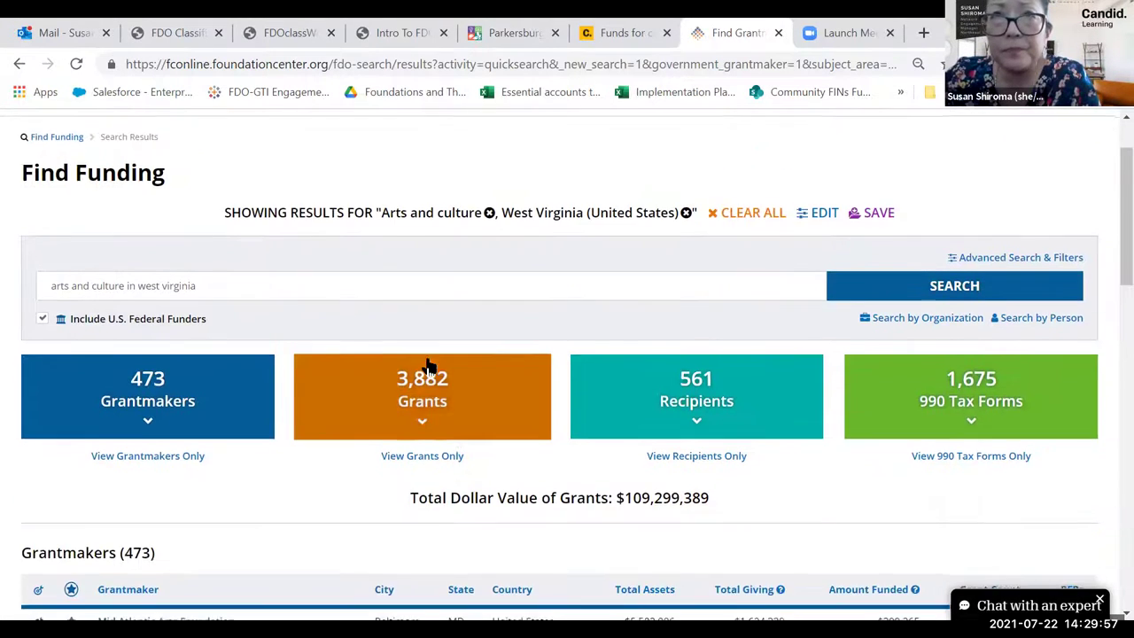
scroll(431, 369, "down", 1)
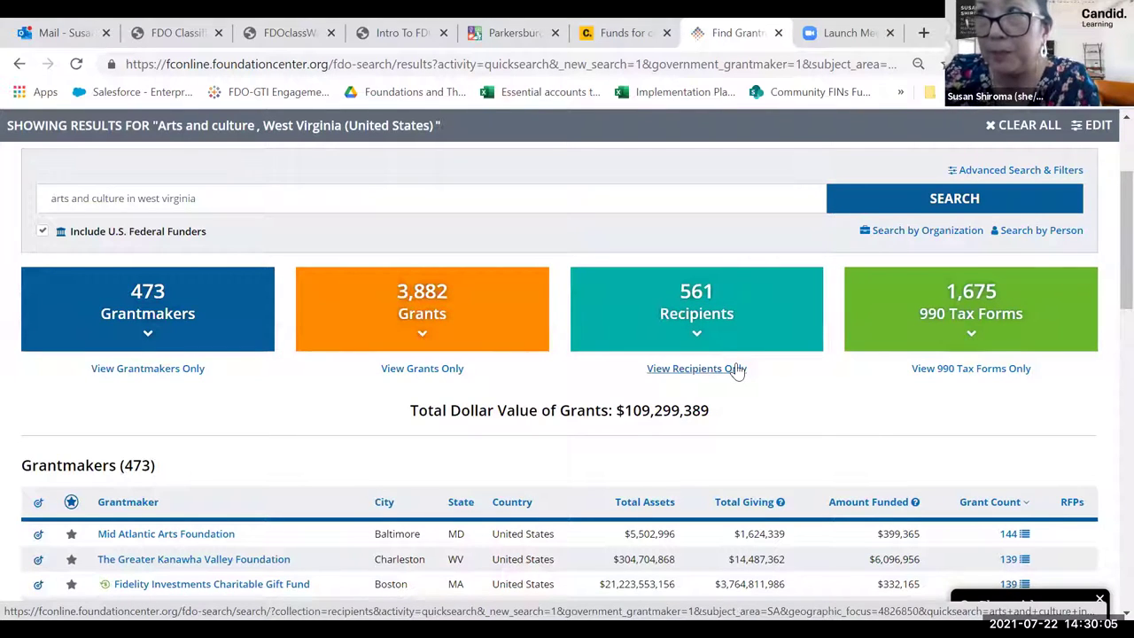
scroll(736, 372, "up", 1)
scroll(592, 435, "down", 3)
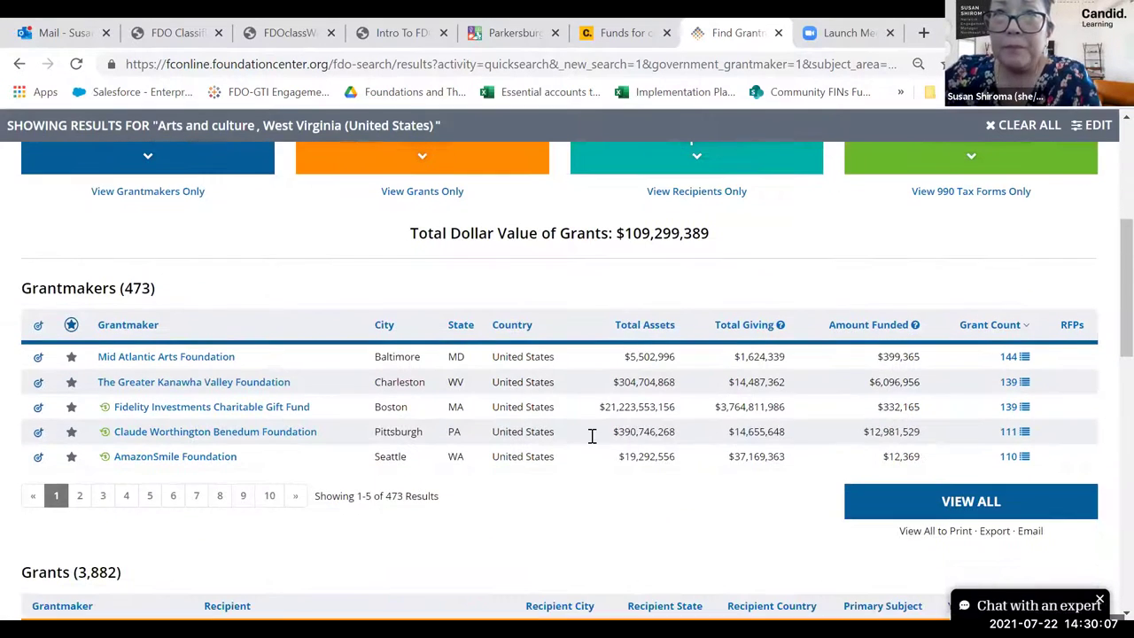
left_click(895, 328)
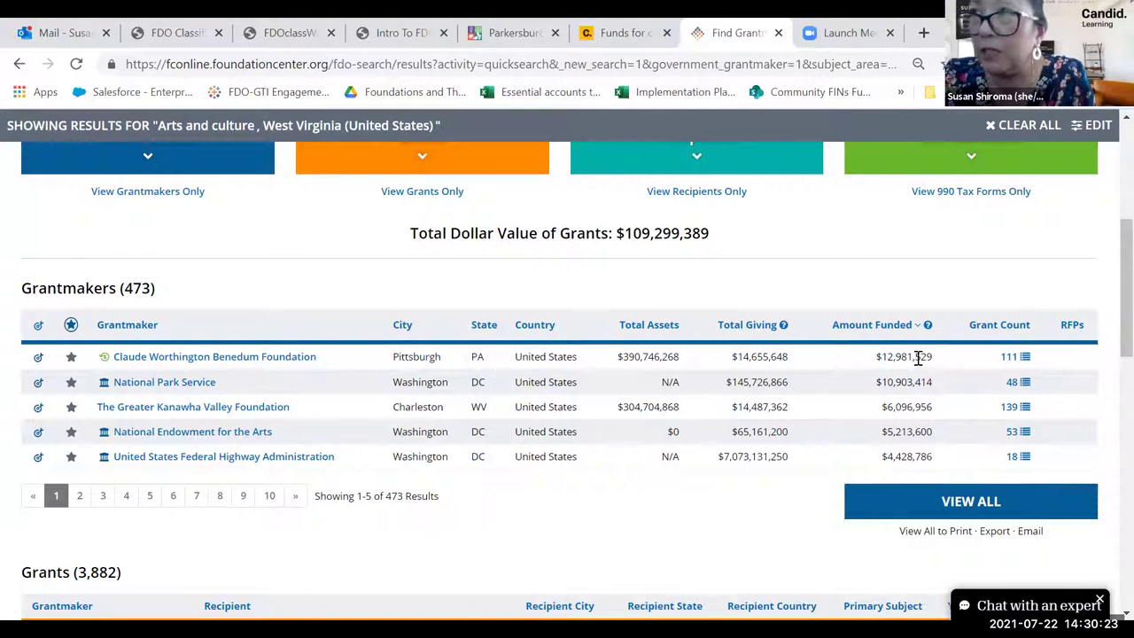
Open Benedum Foundation's 111 grants and select the $186,000 Oglebay Institute grant
left_click(1011, 358)
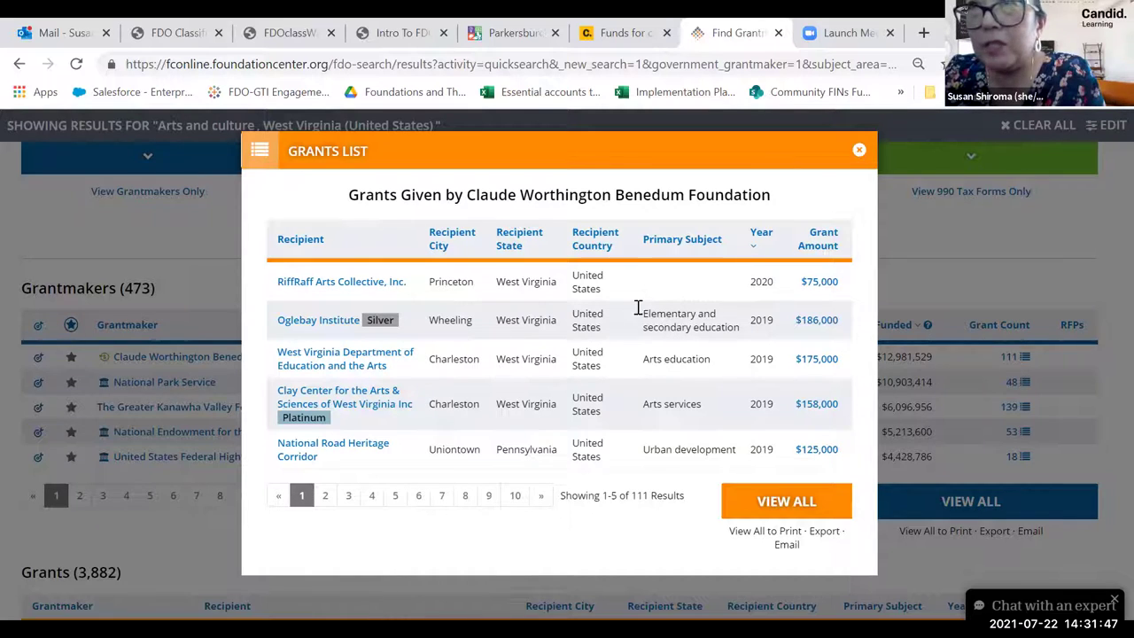
left_click(817, 324)
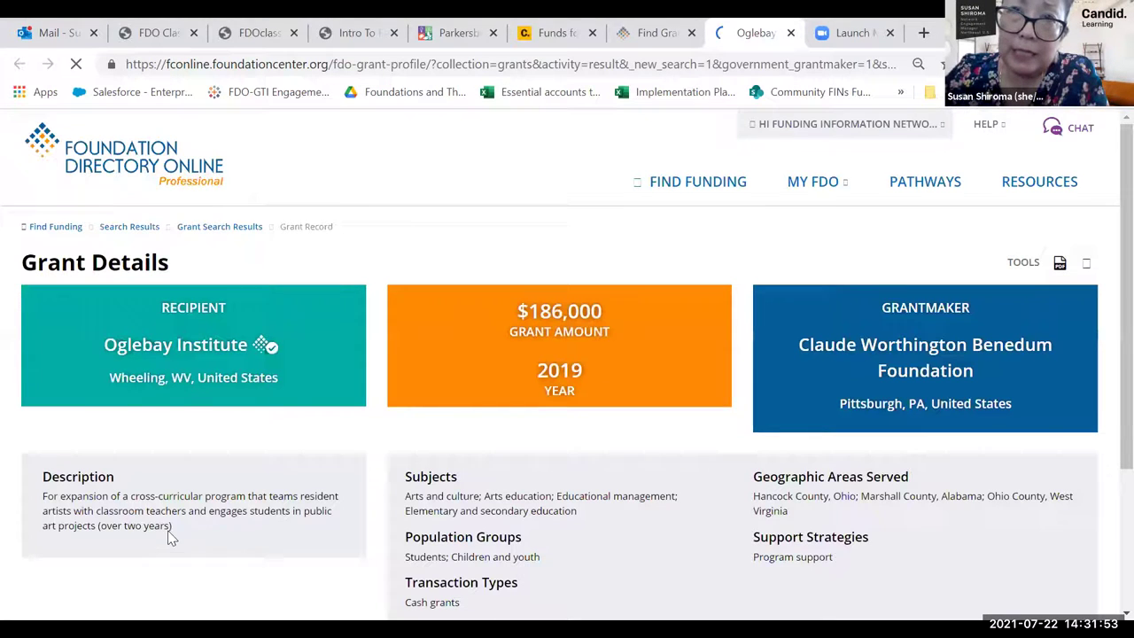
Scroll the Oglebay Institute grant record to see its subjects and areas served
scroll(230, 374, "down", 1)
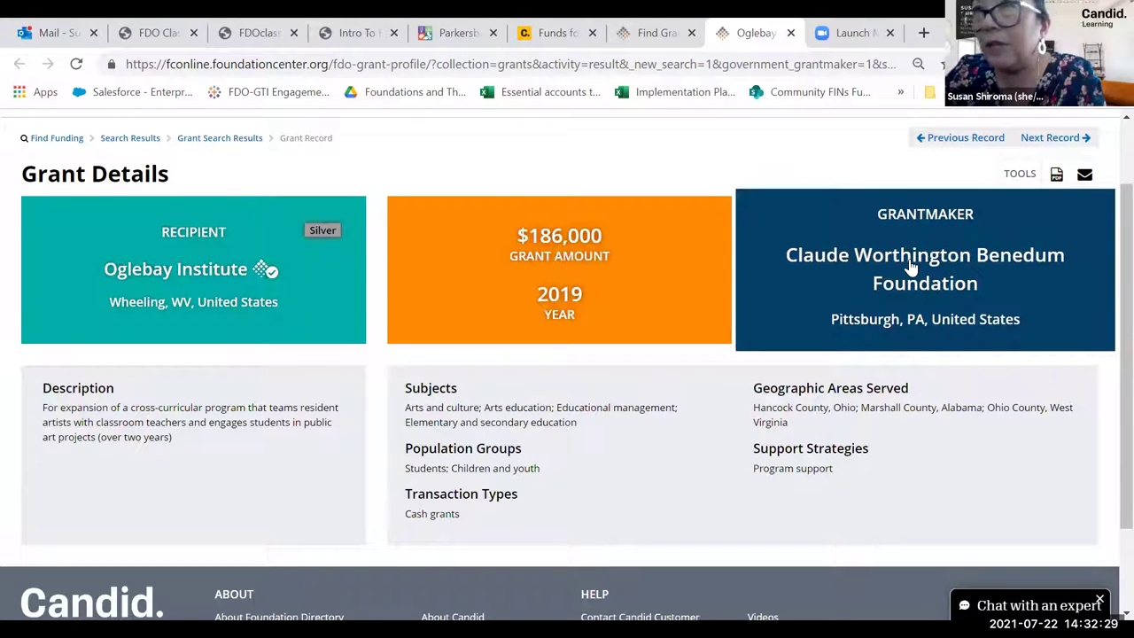
Go back to Search Results and clear all search criteria
left_click(131, 140)
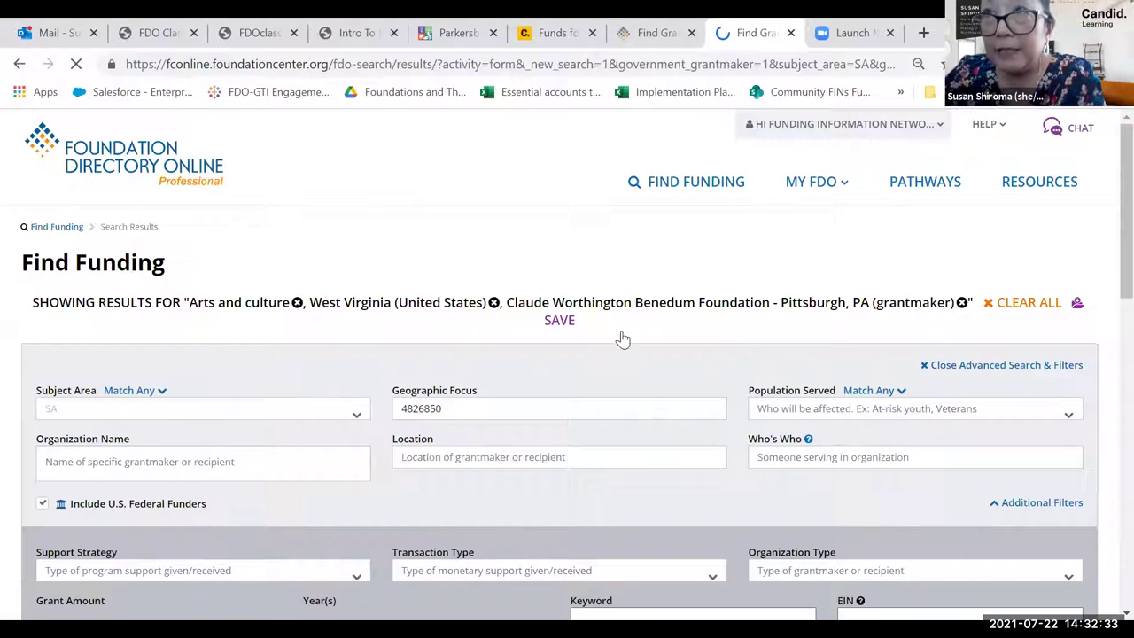
scroll(700, 381, "down", 1)
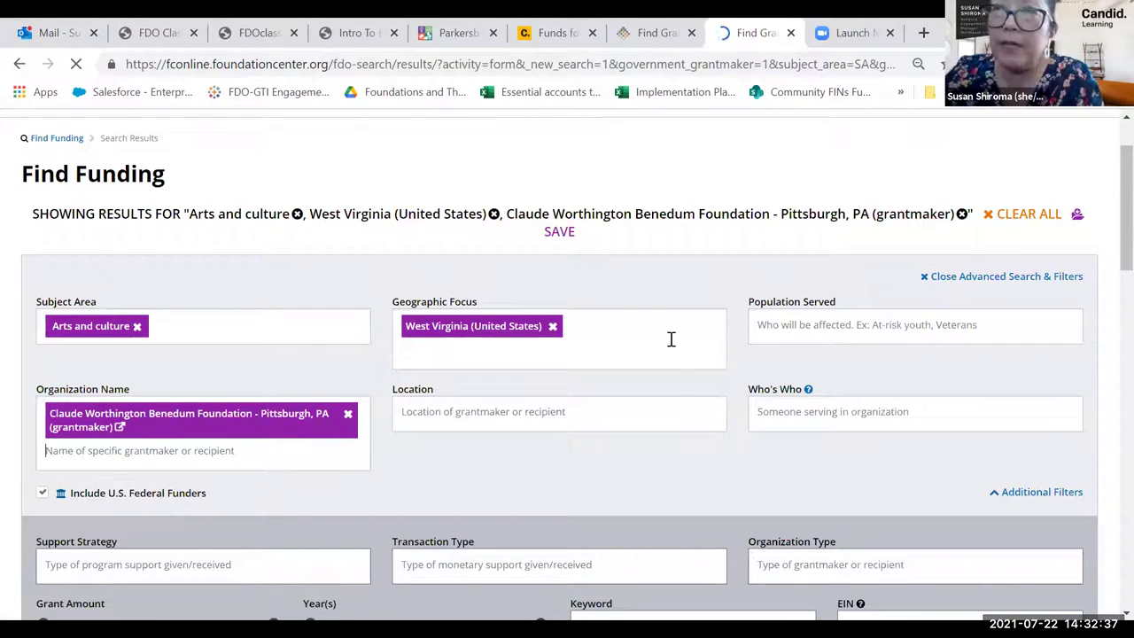
left_click(1031, 219)
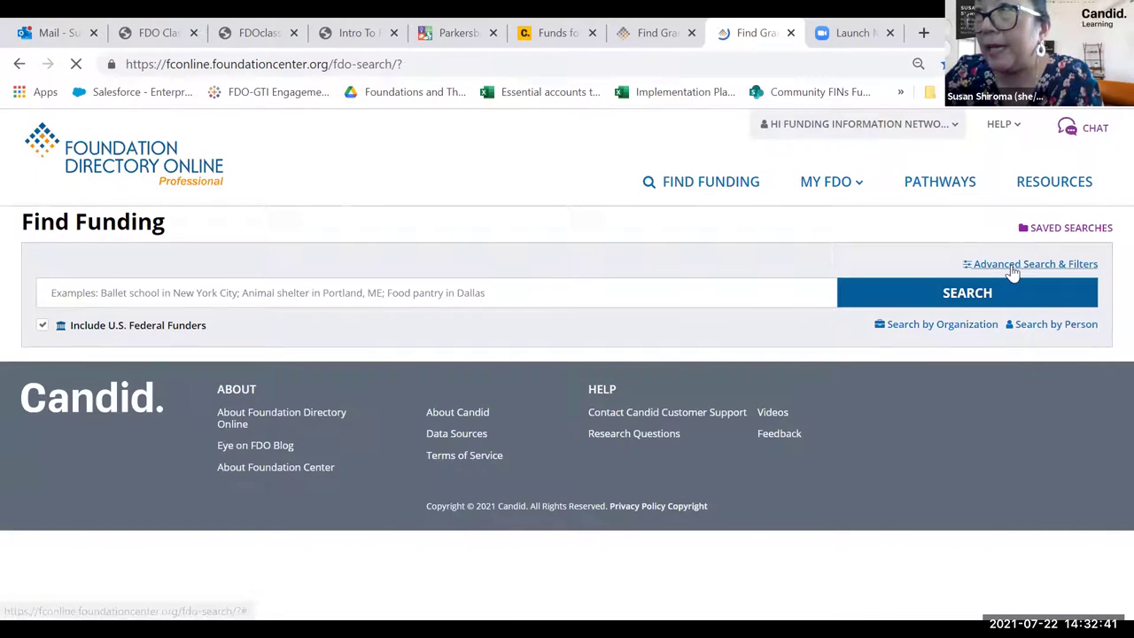
Add Wood County (WV) as the advanced search's geographic focus
left_click(1011, 267)
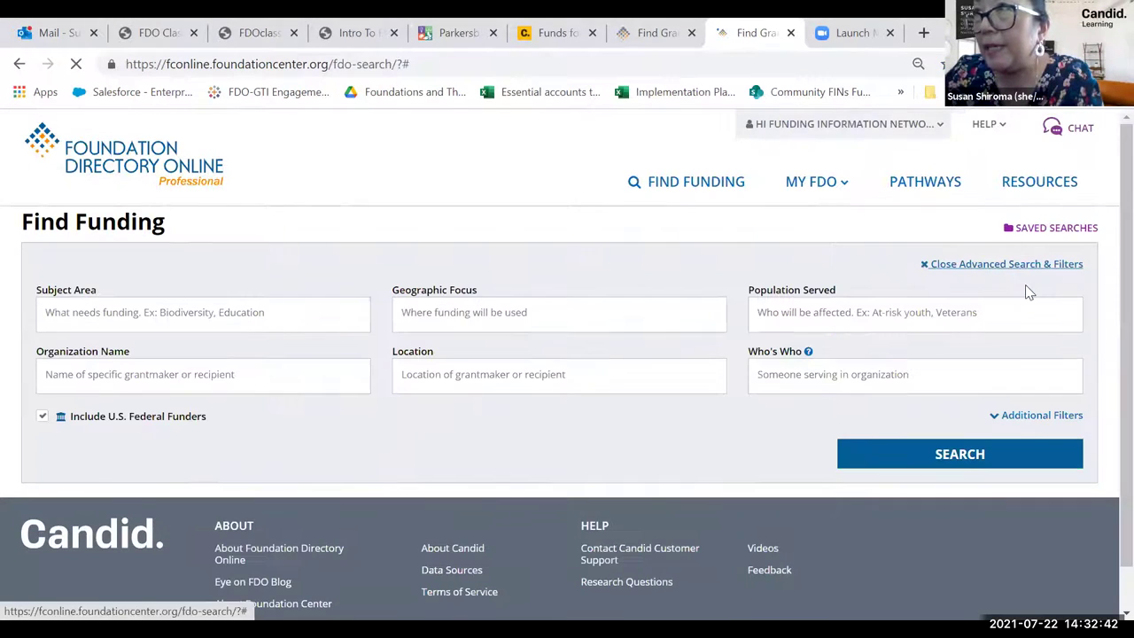
left_click(1022, 416)
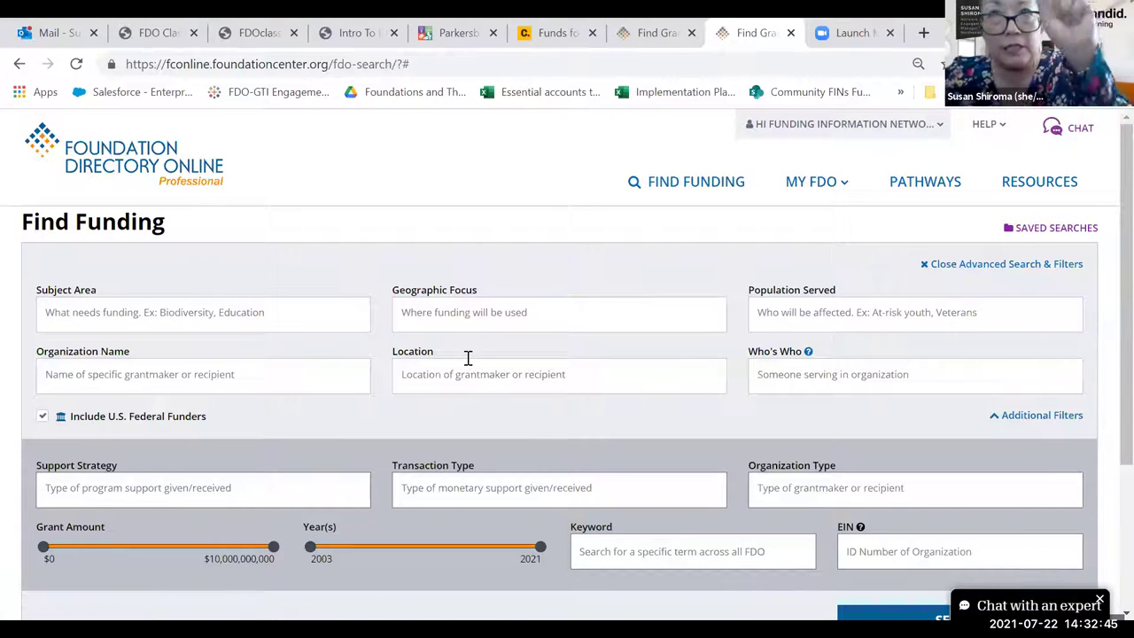
left_click(487, 317)
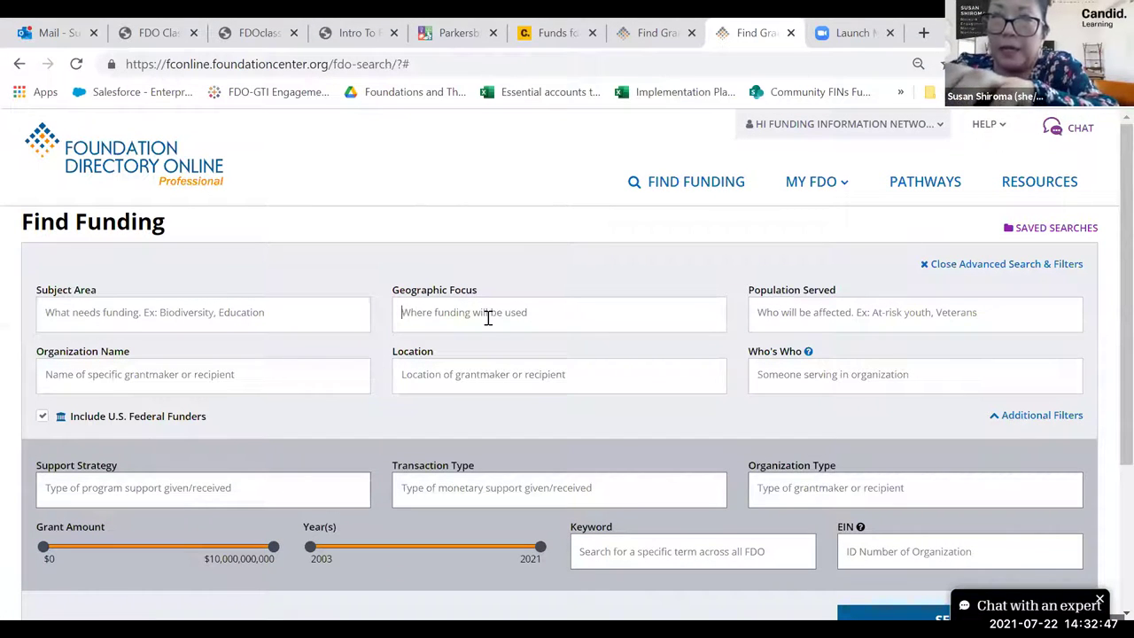
type("wod")
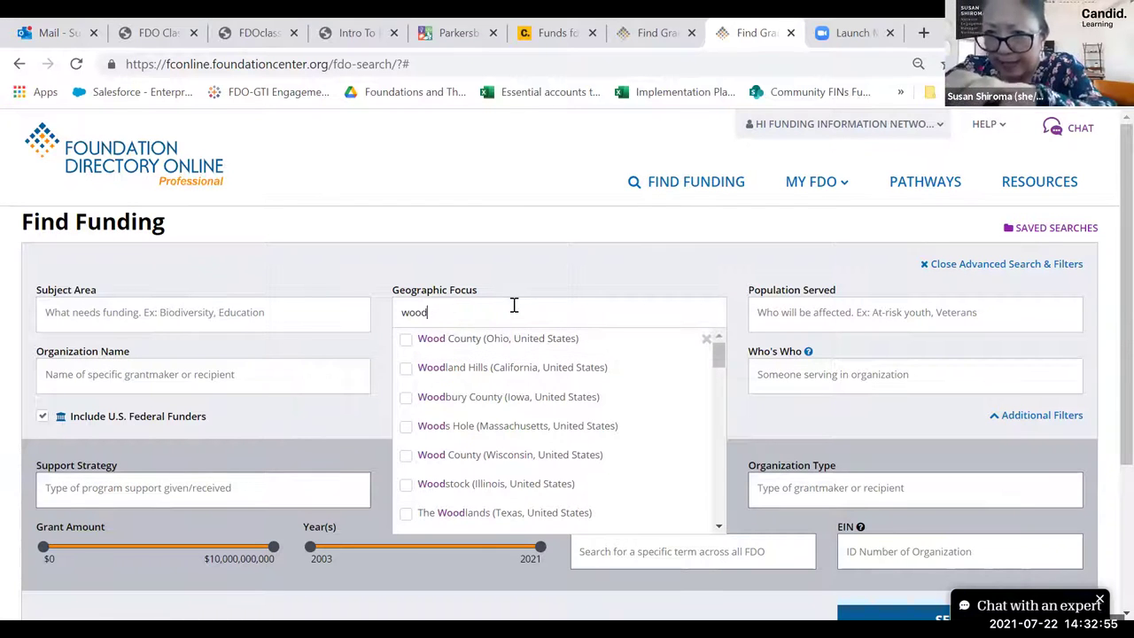
type("county")
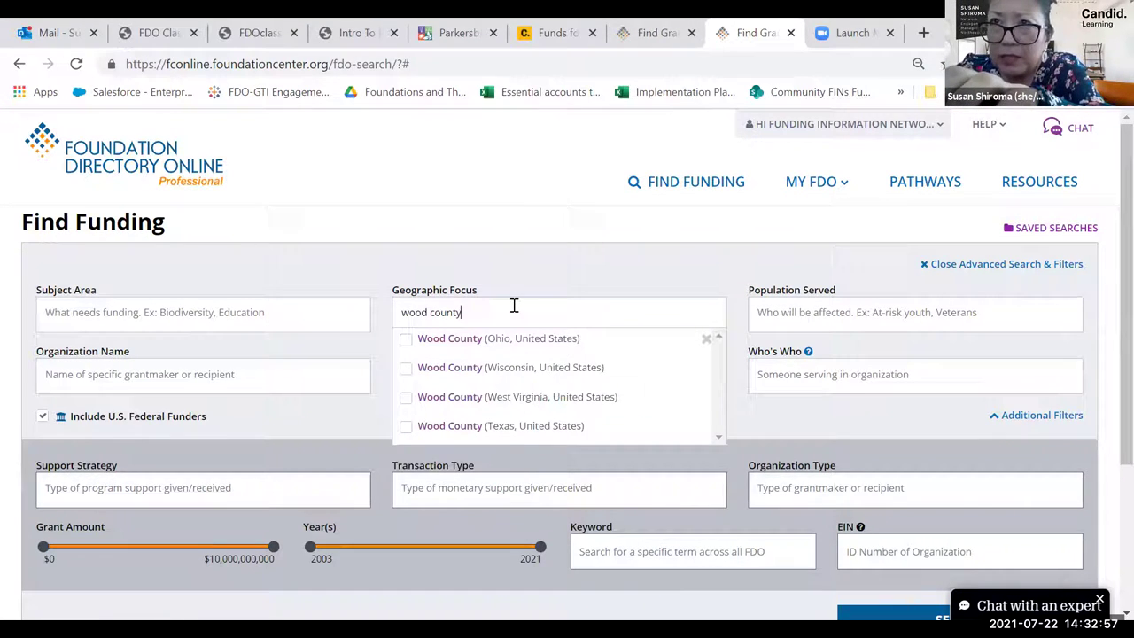
left_click(406, 397)
left_click(491, 257)
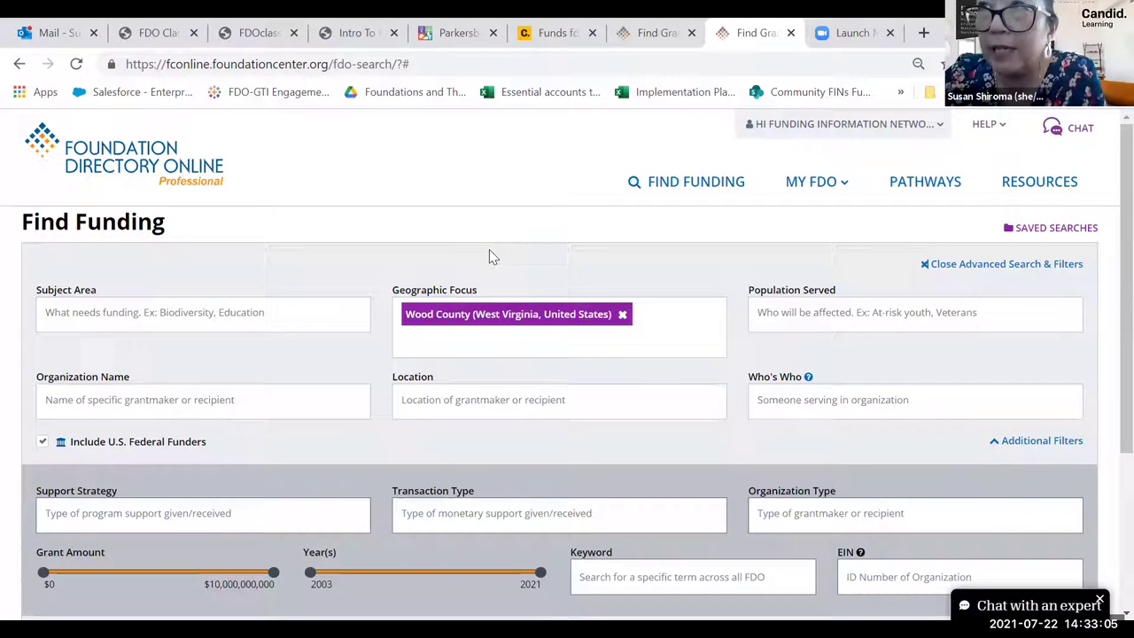
Add Children and youth under Age Groups as the population served
left_click(803, 321)
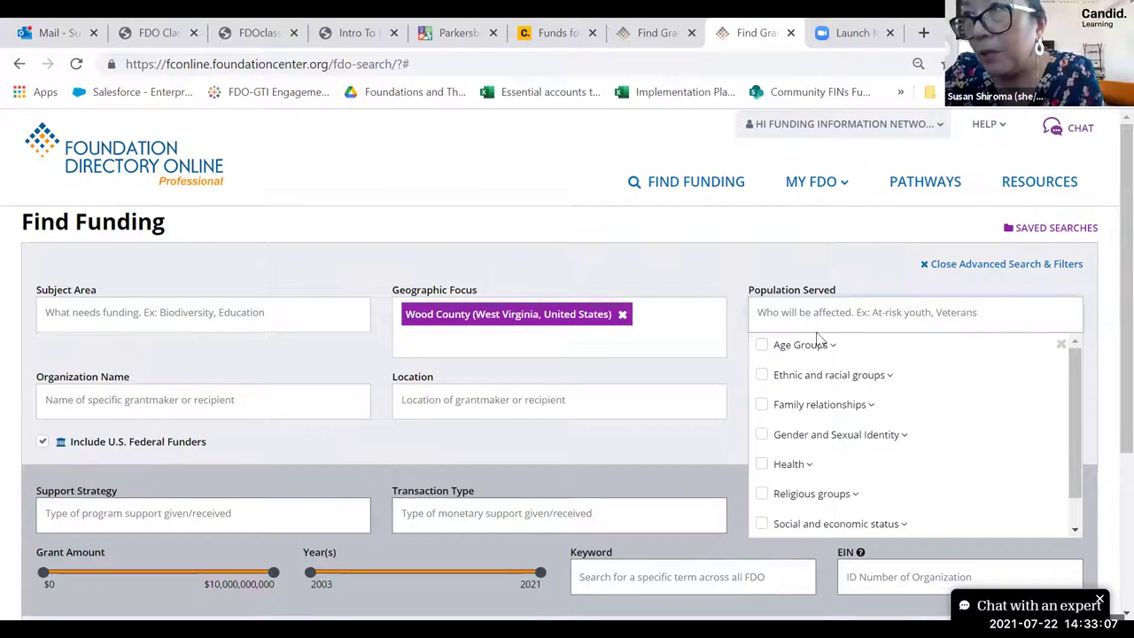
left_click(804, 345)
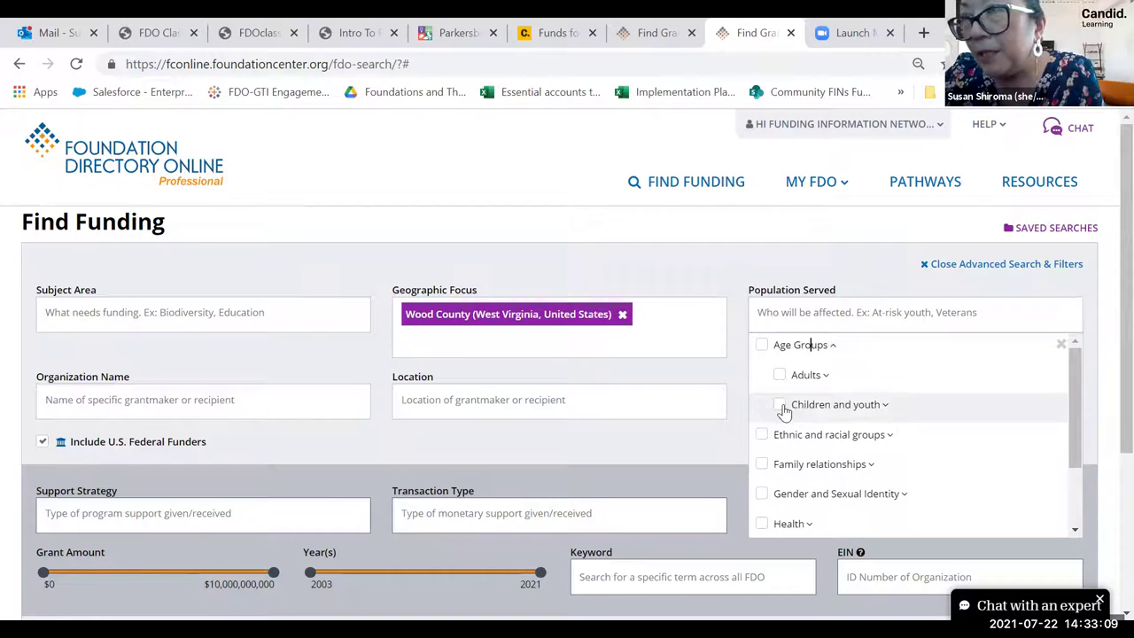
left_click(781, 405)
left_click(720, 258)
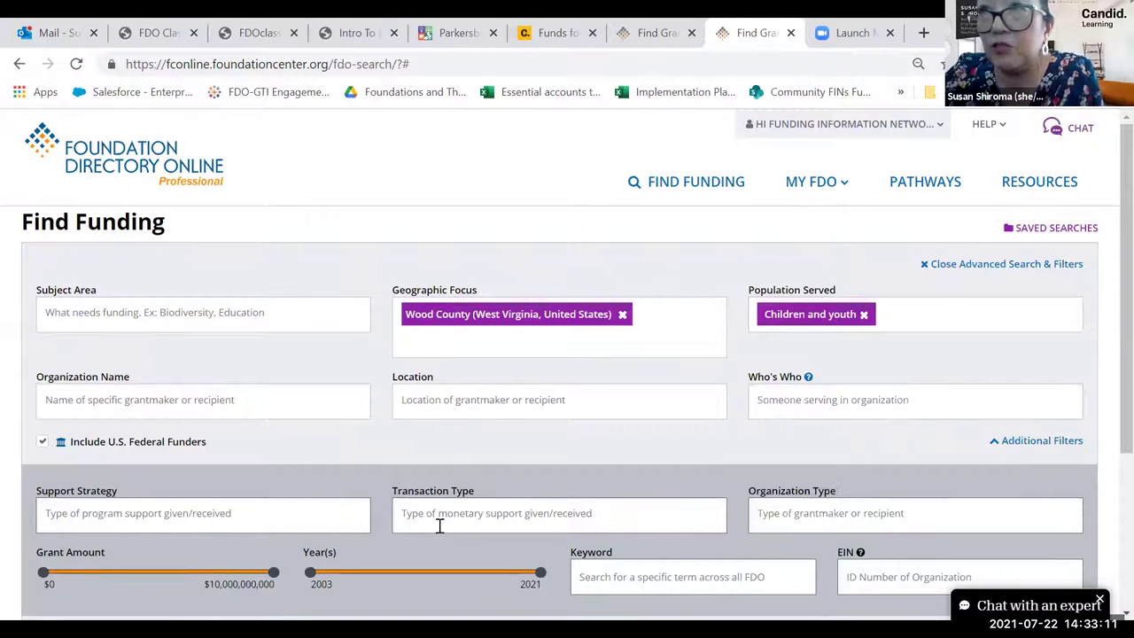
Set the grant start year to 2015
scroll(493, 370, "down", 1)
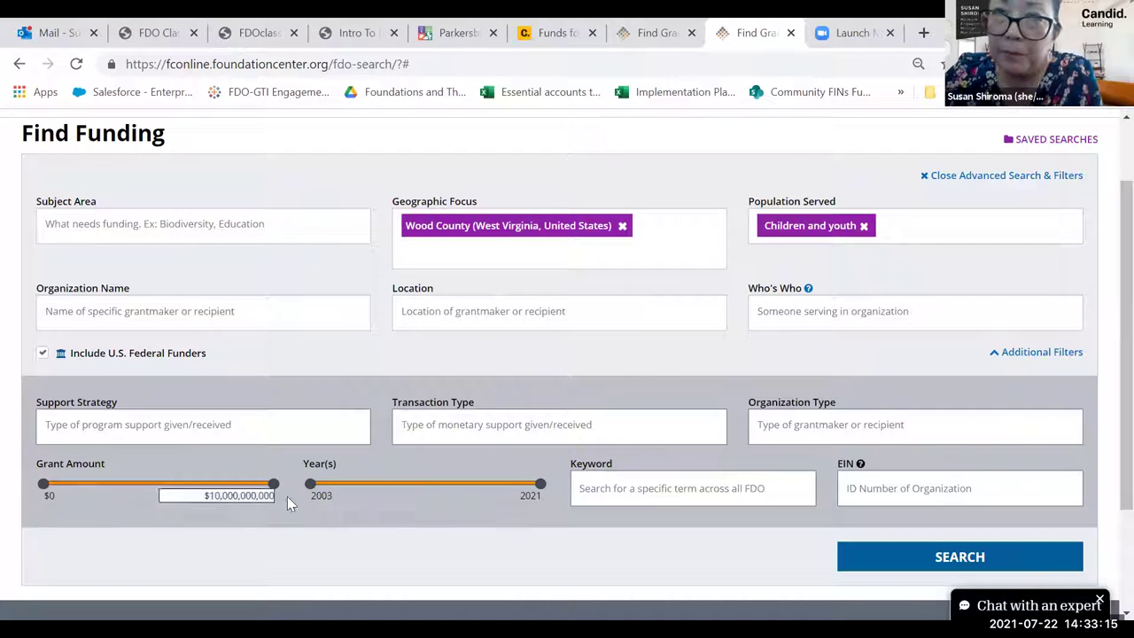
left_click(358, 499)
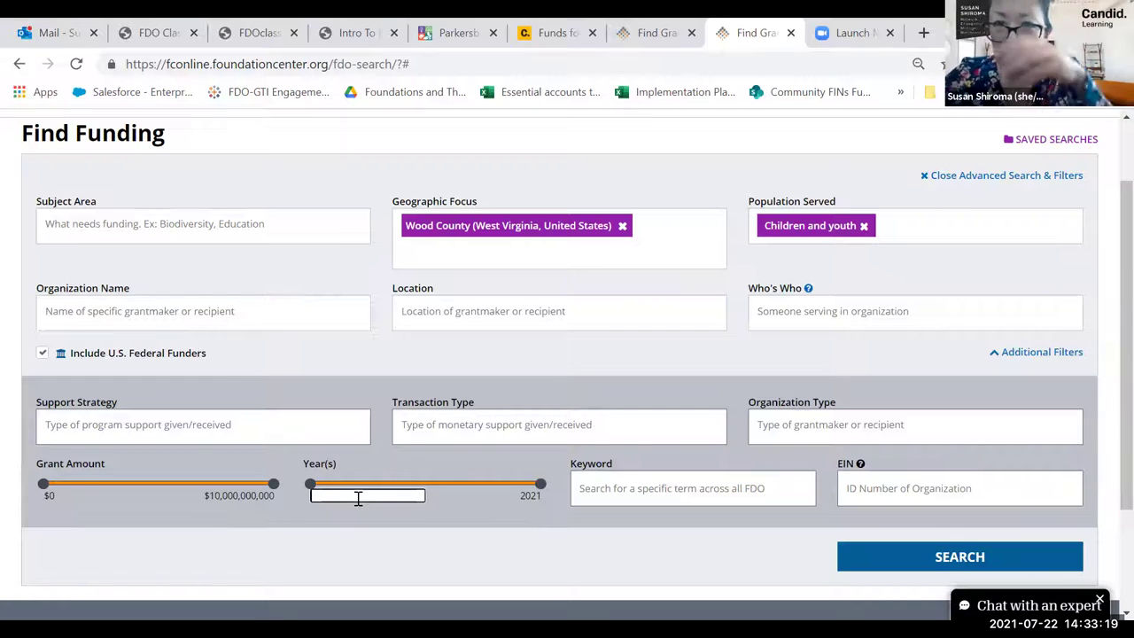
type("2015")
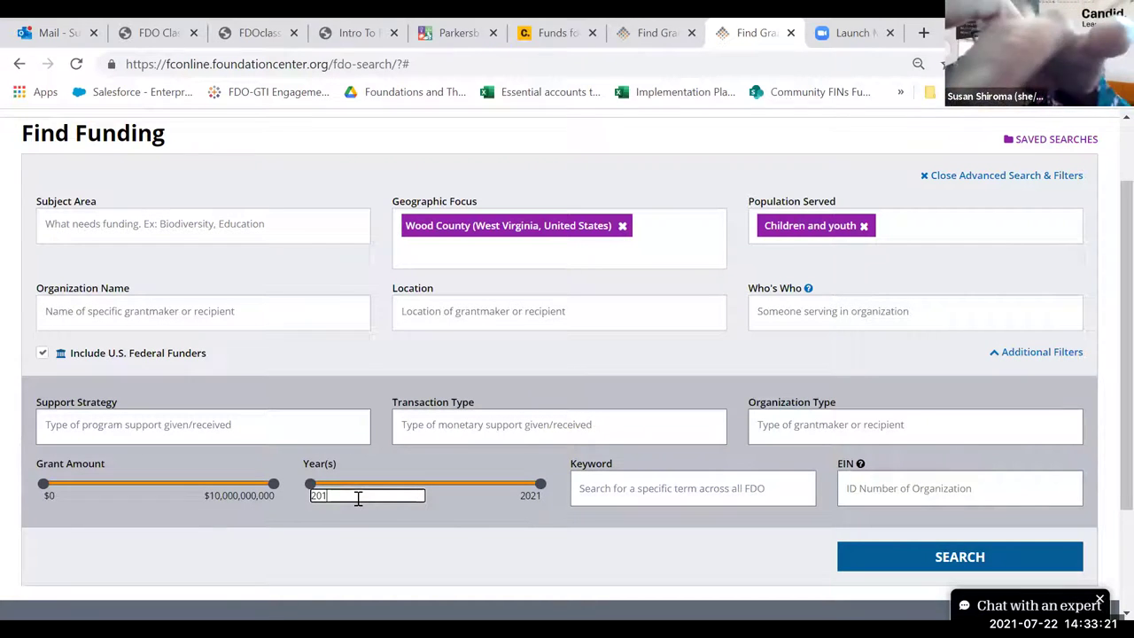
left_click(429, 571)
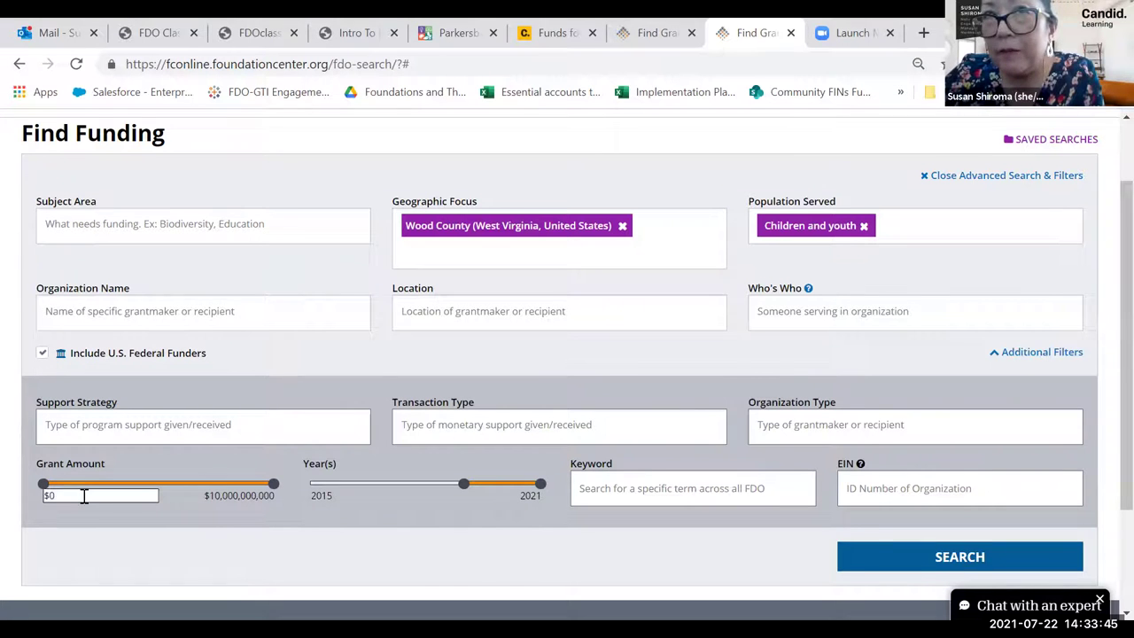
Run the search and review its totals: 52 grantmakers, 399 grants, $7,703,460
left_click(873, 556)
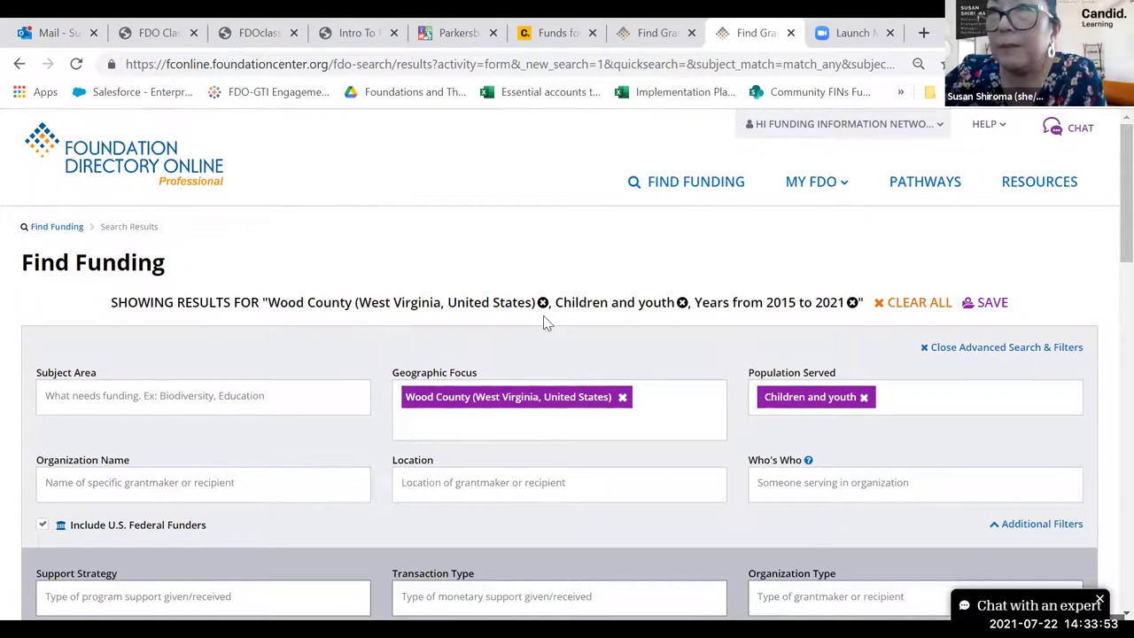
scroll(722, 278, "down", 1)
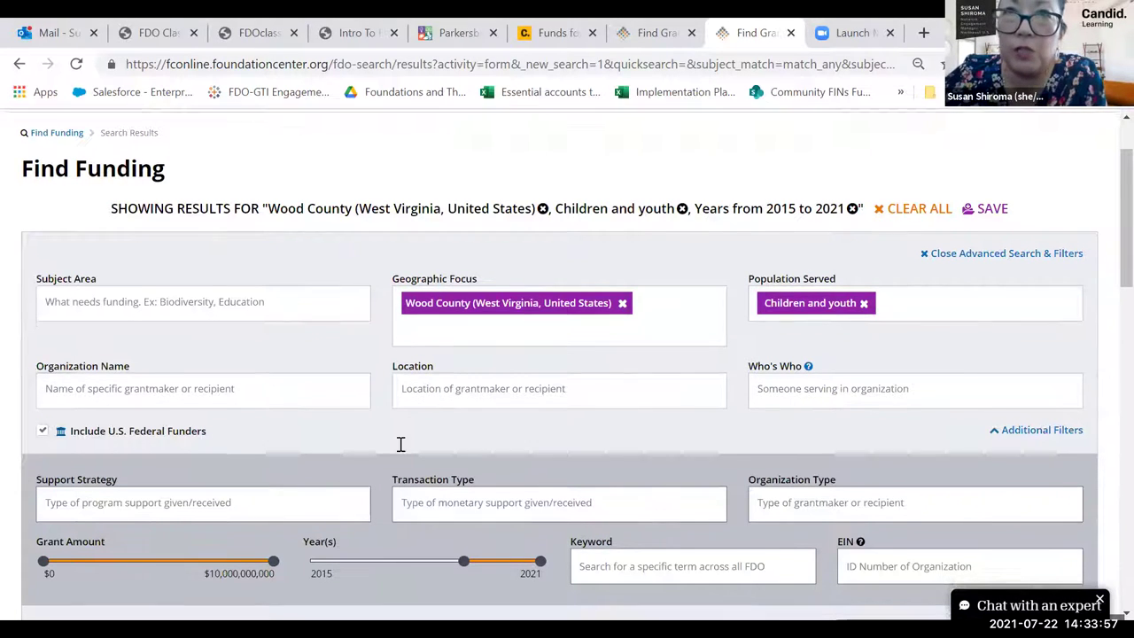
scroll(411, 470, "down", 3)
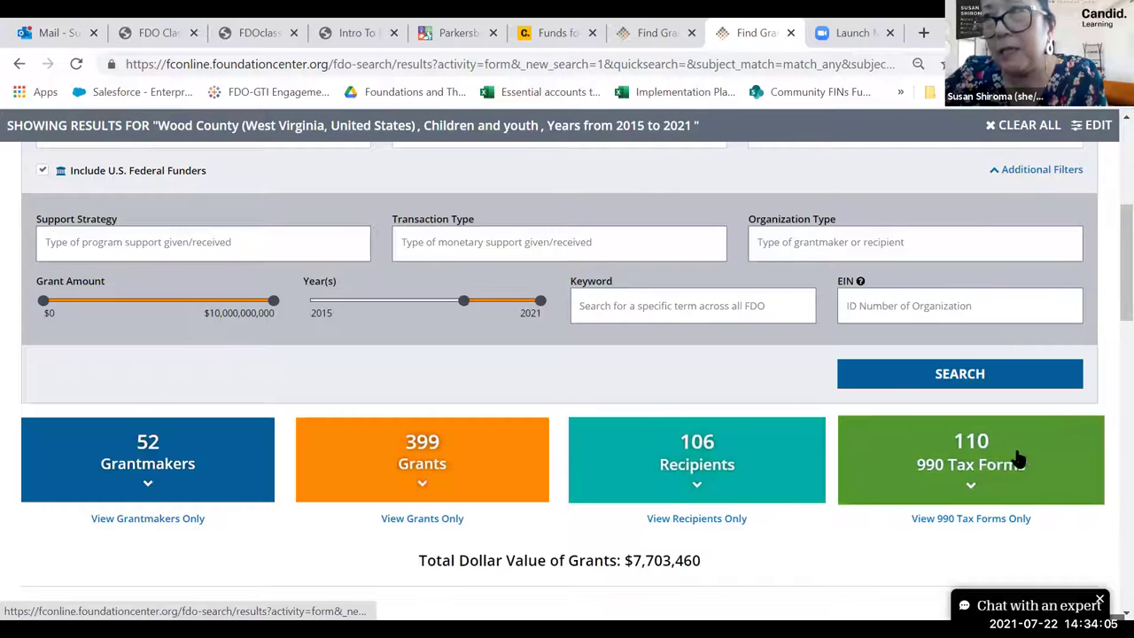
scroll(592, 488, "up", 2)
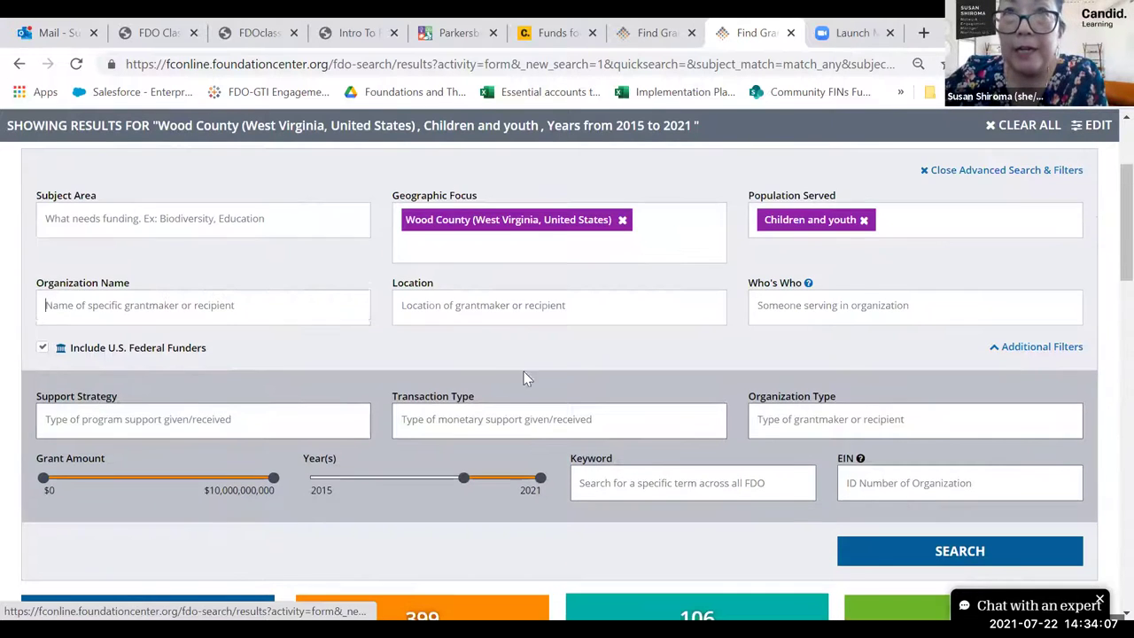
scroll(266, 306, "up", 1)
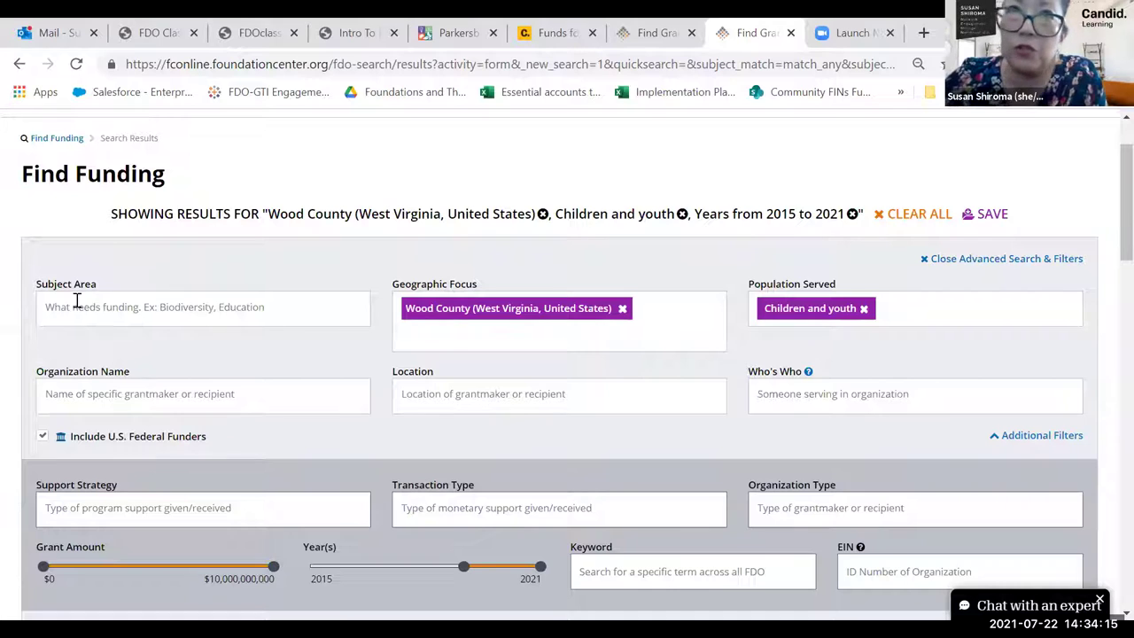
scroll(322, 382, "down", 1)
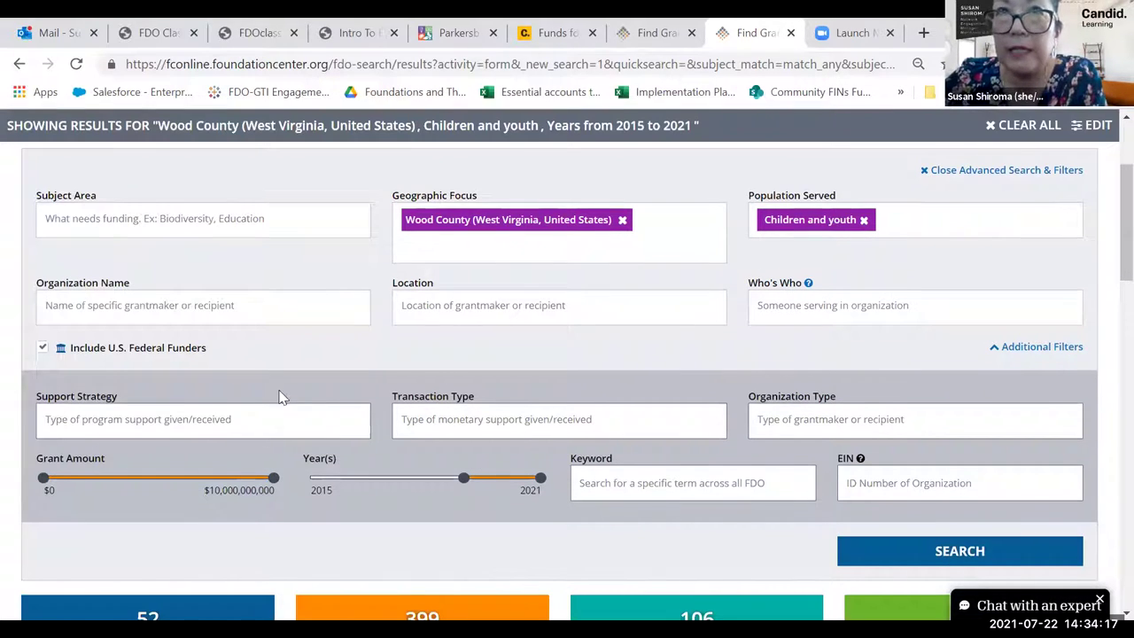
Check the support strategy options, then view the full list of 52 grantmakers
left_click(159, 423)
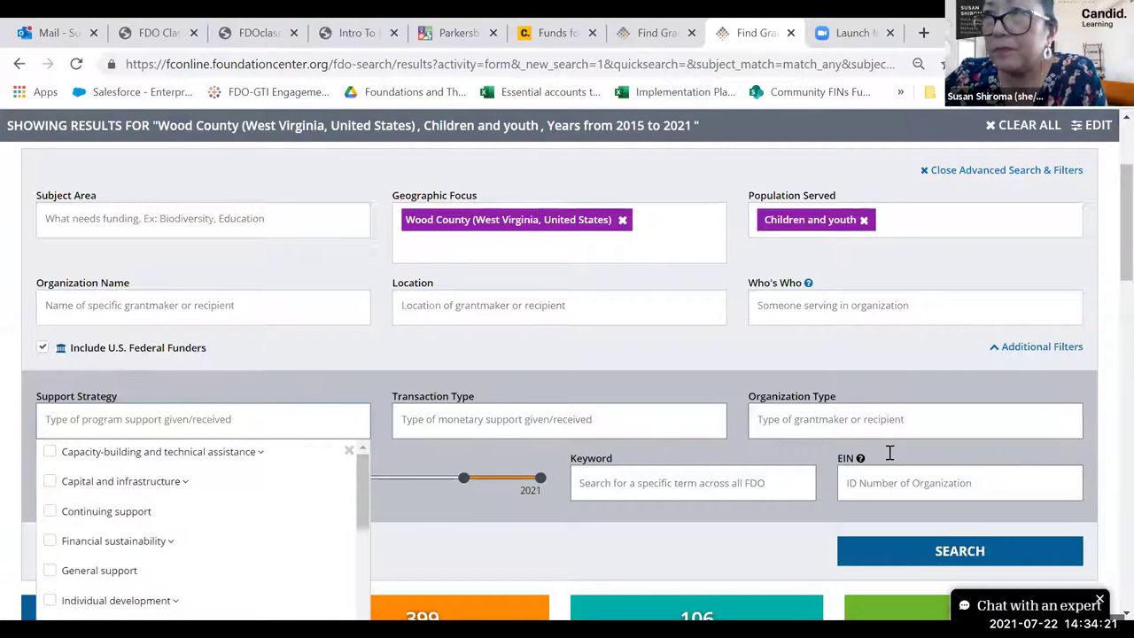
left_click(788, 345)
scroll(678, 561, "down", 4)
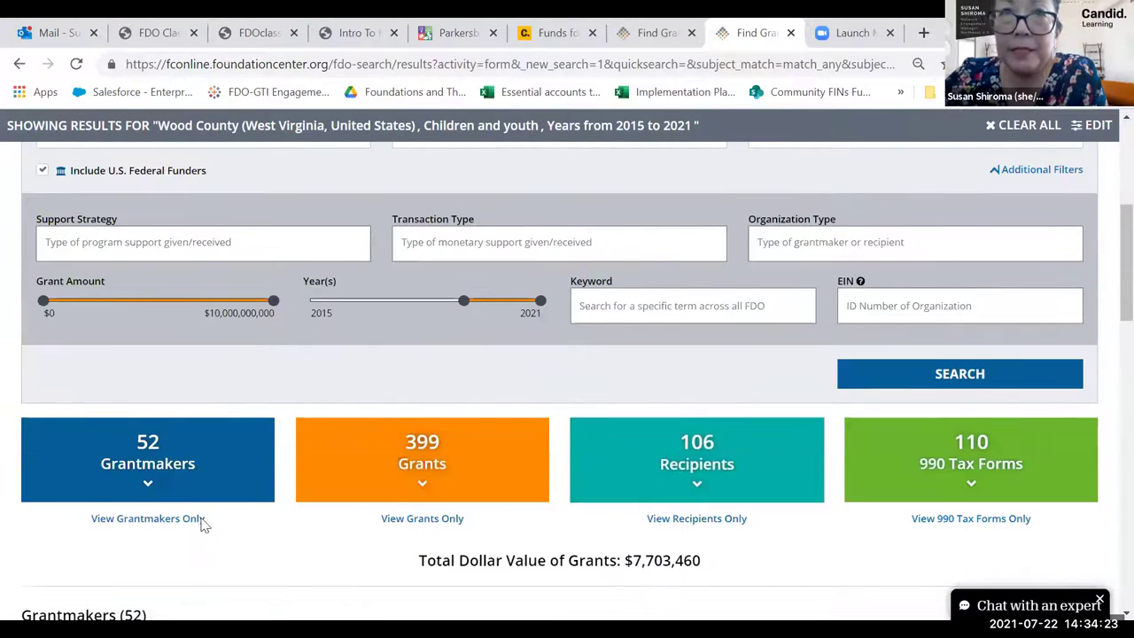
scroll(219, 507, "down", 2)
left_click(972, 489)
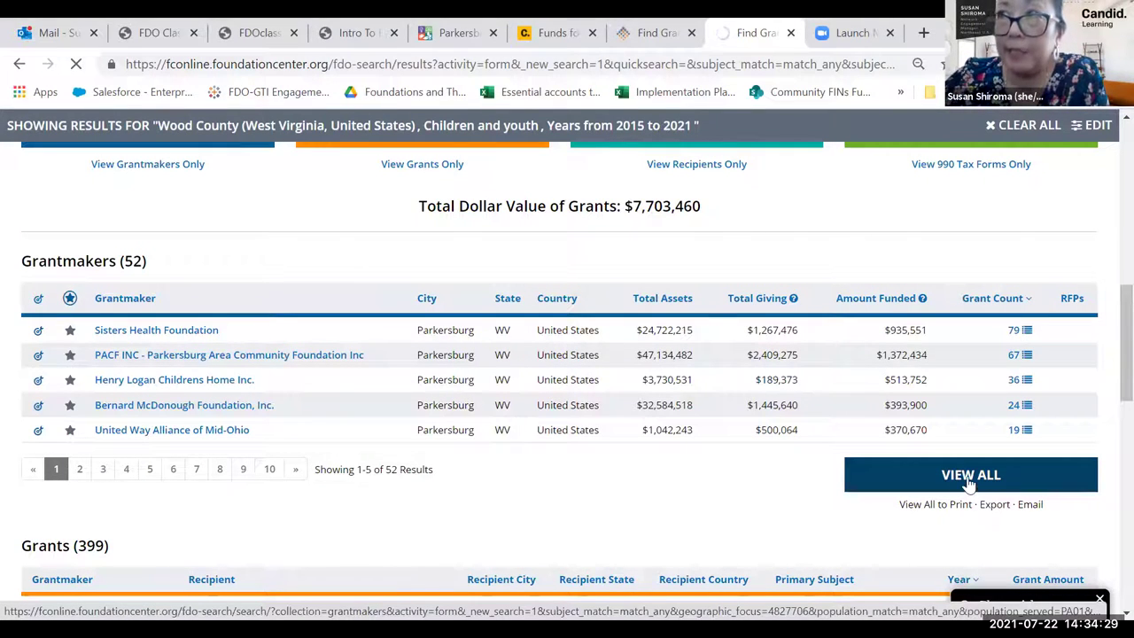
Select all 52 Wood County grantmakers in the results list, then clear that selection
scroll(363, 451, "down", 2)
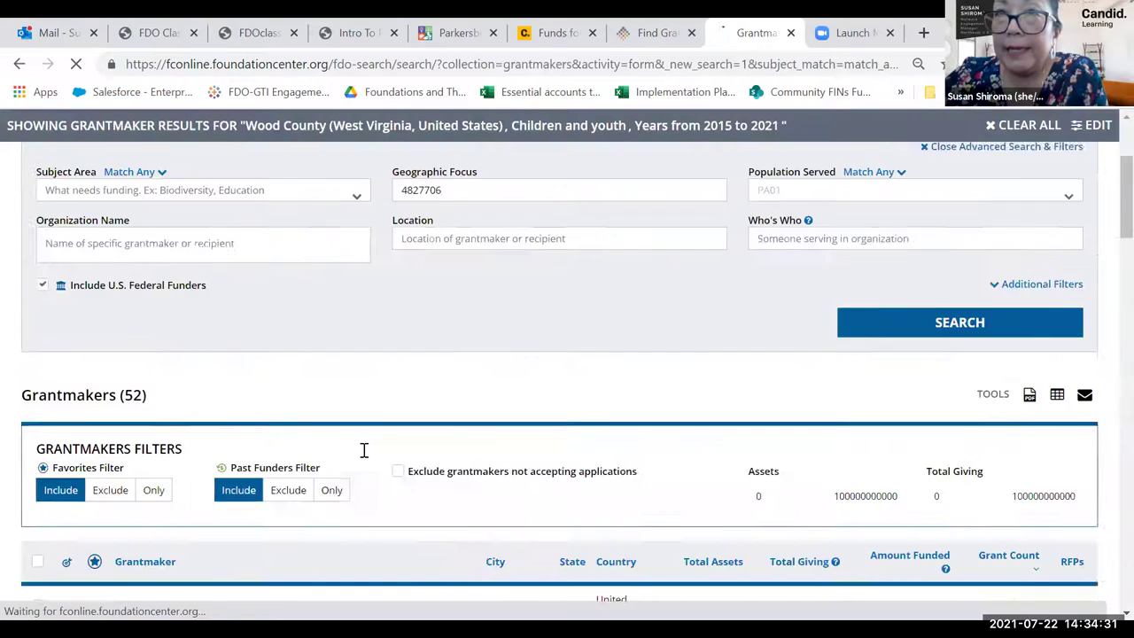
scroll(363, 450, "down", 3)
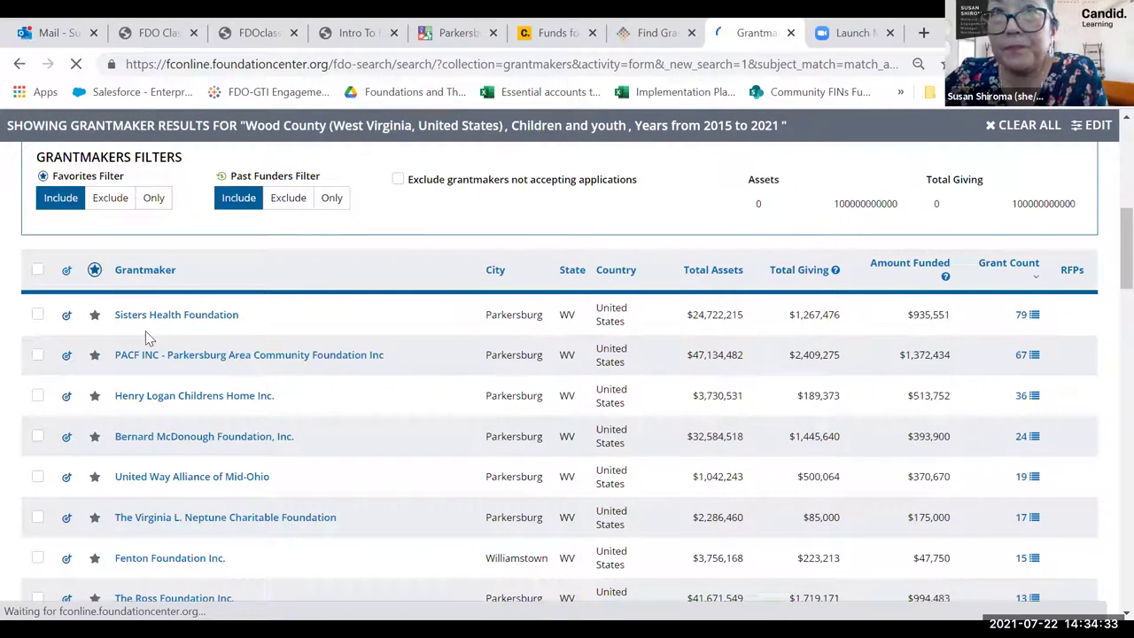
left_click(38, 271)
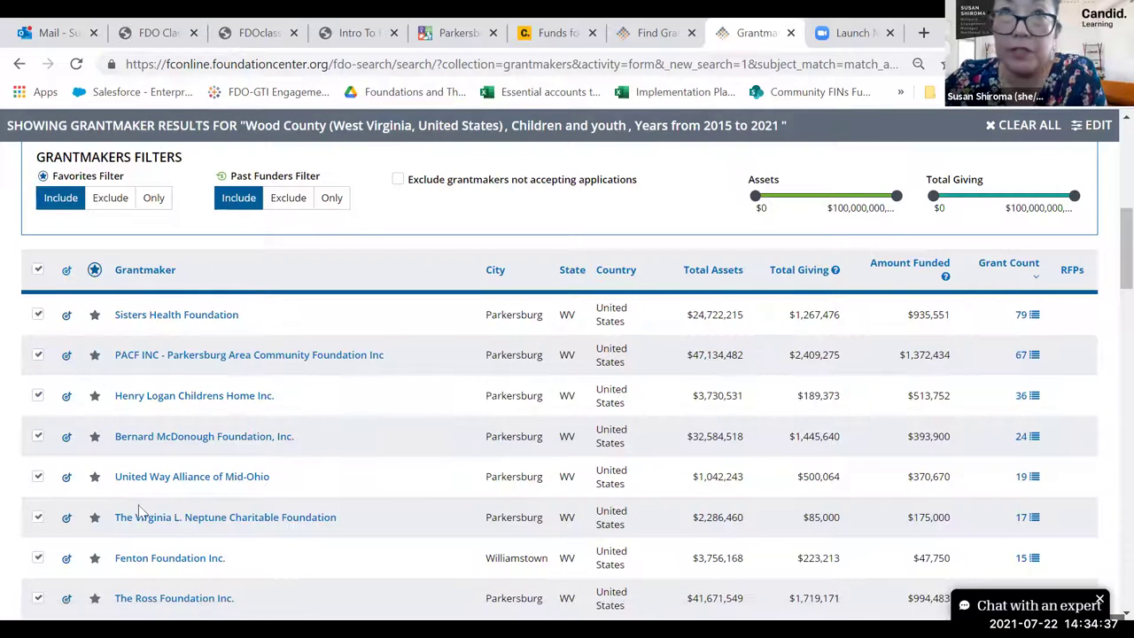
scroll(815, 283, "up", 4)
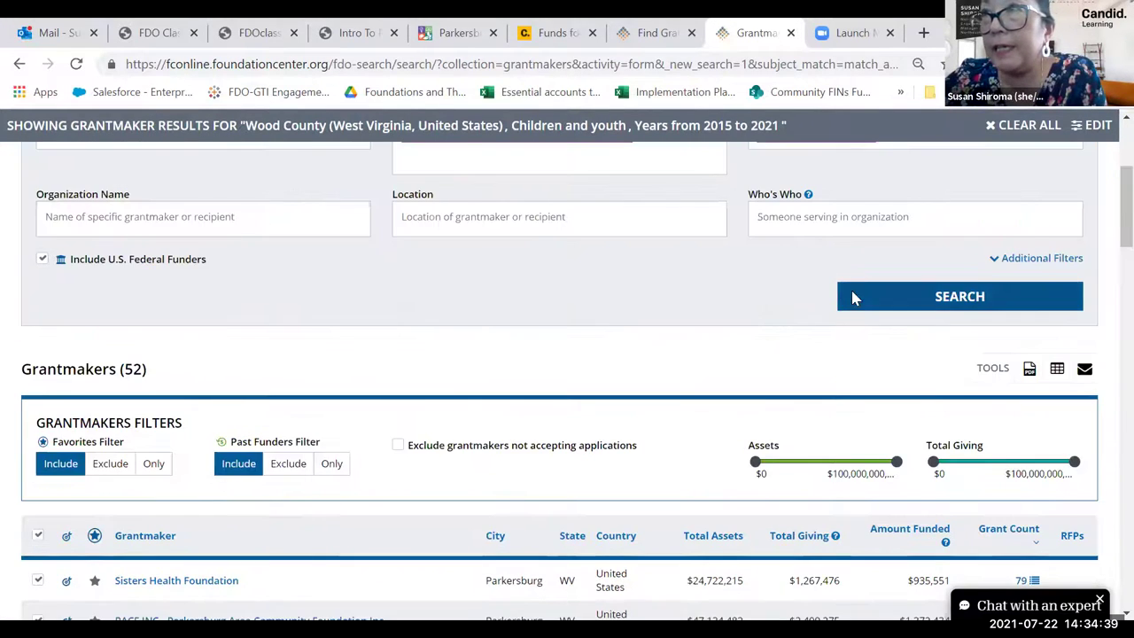
scroll(876, 302, "down", 1)
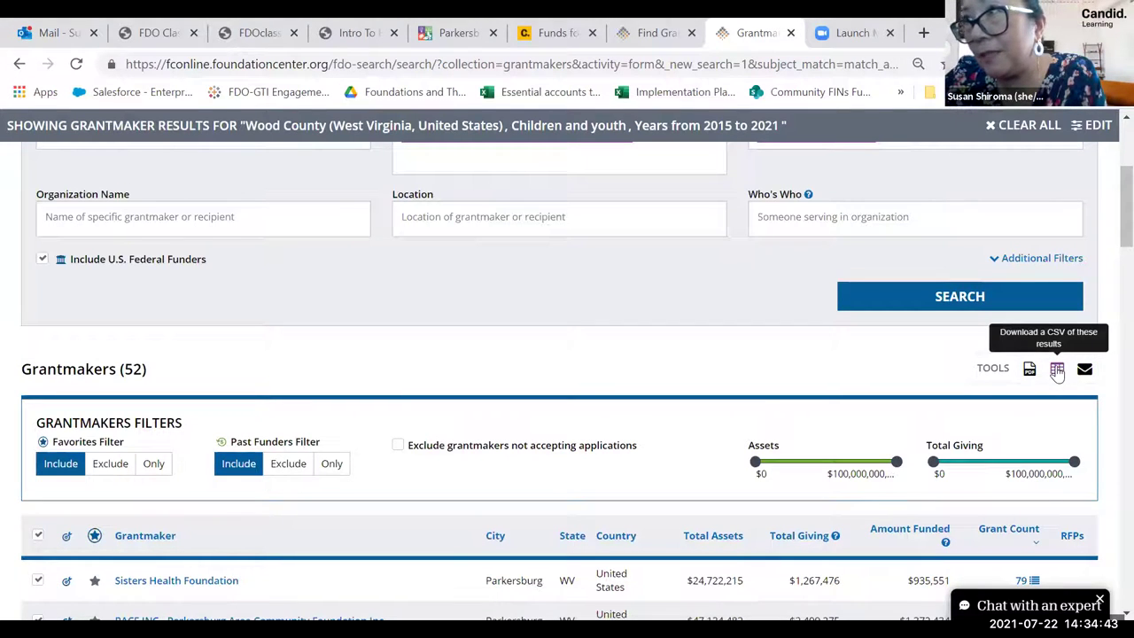
scroll(328, 349, "down", 2)
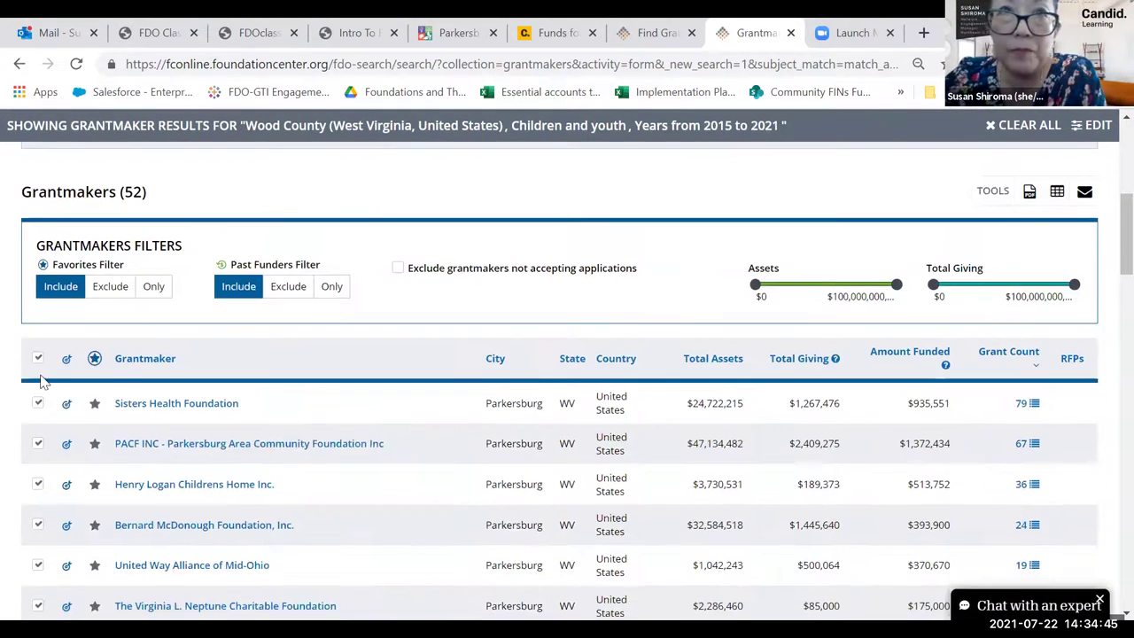
left_click(36, 359)
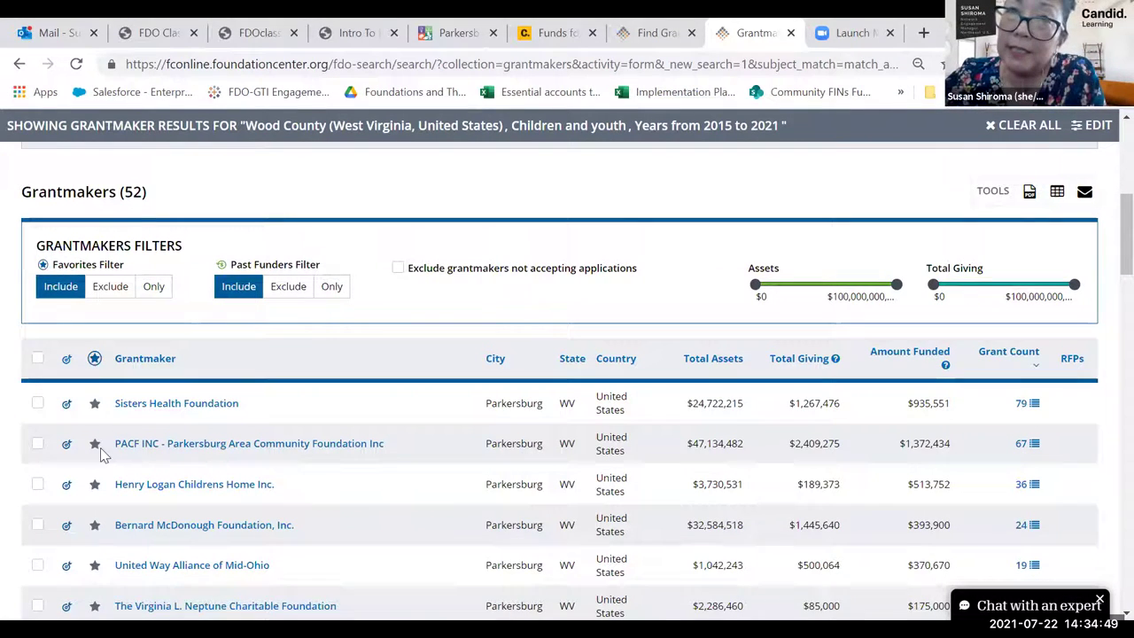
left_click(928, 351)
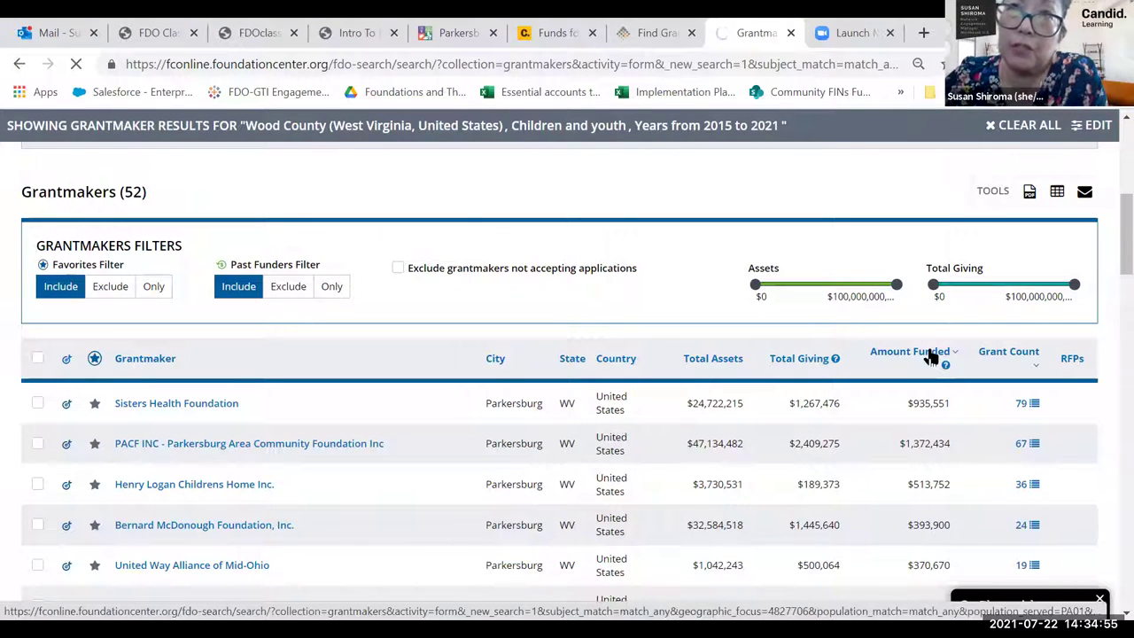
scroll(728, 427, "down", 3)
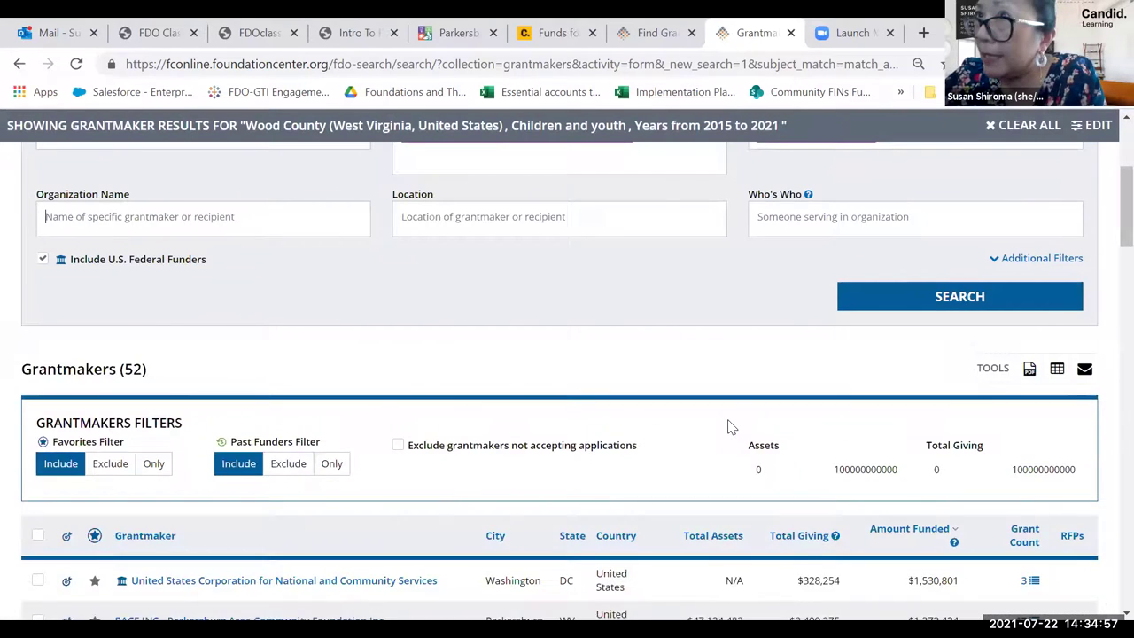
scroll(728, 426, "down", 3)
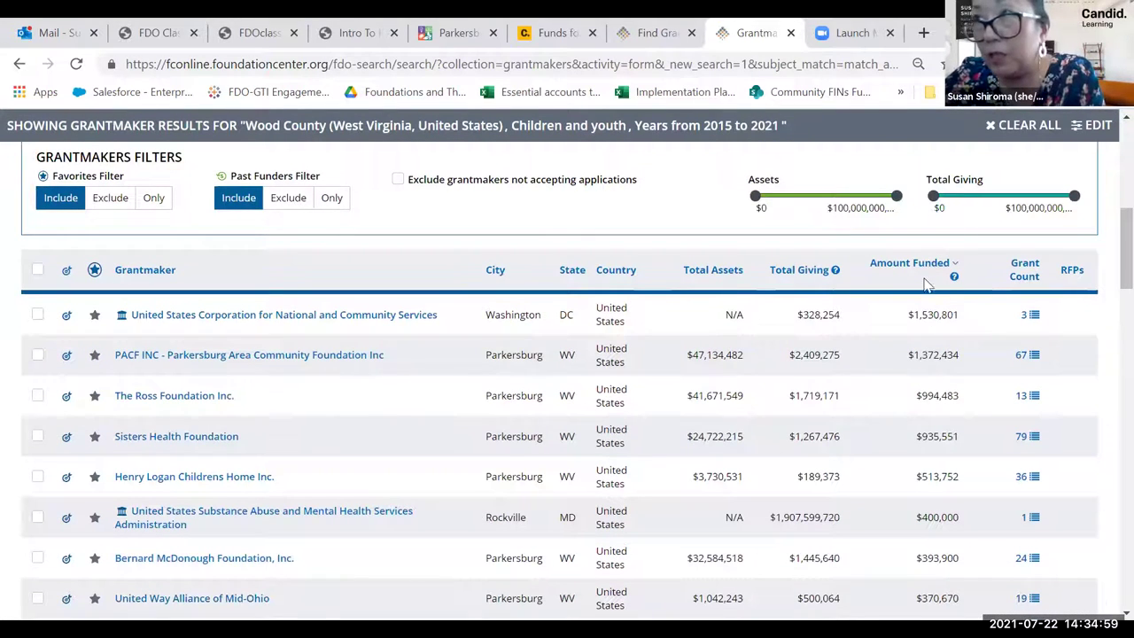
mouse_move(332, 328)
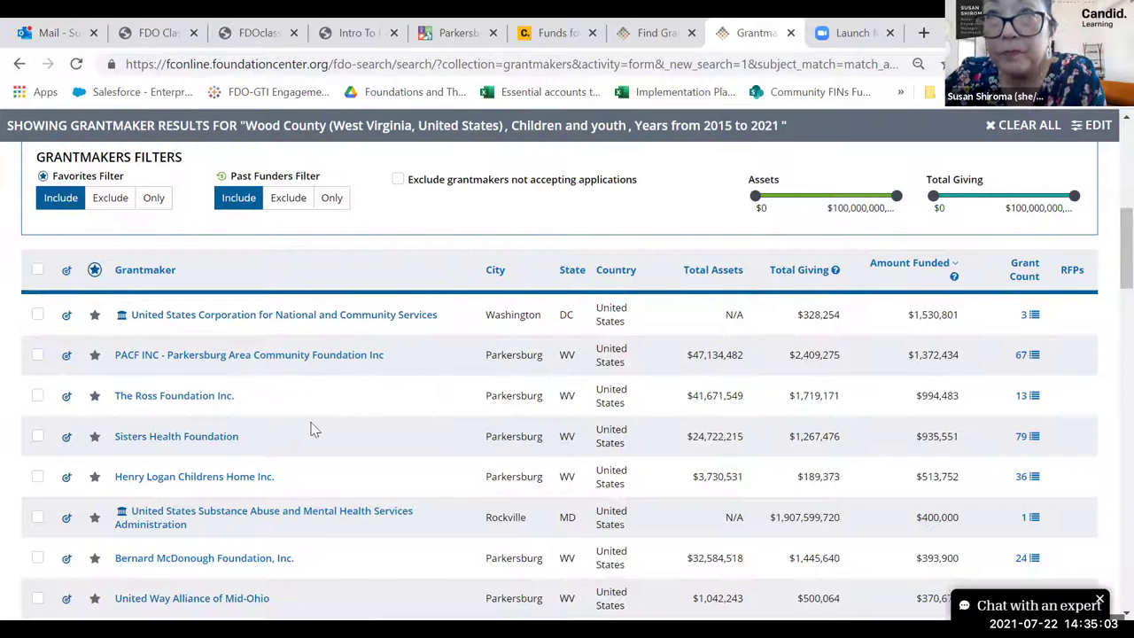
mouse_move(276, 361)
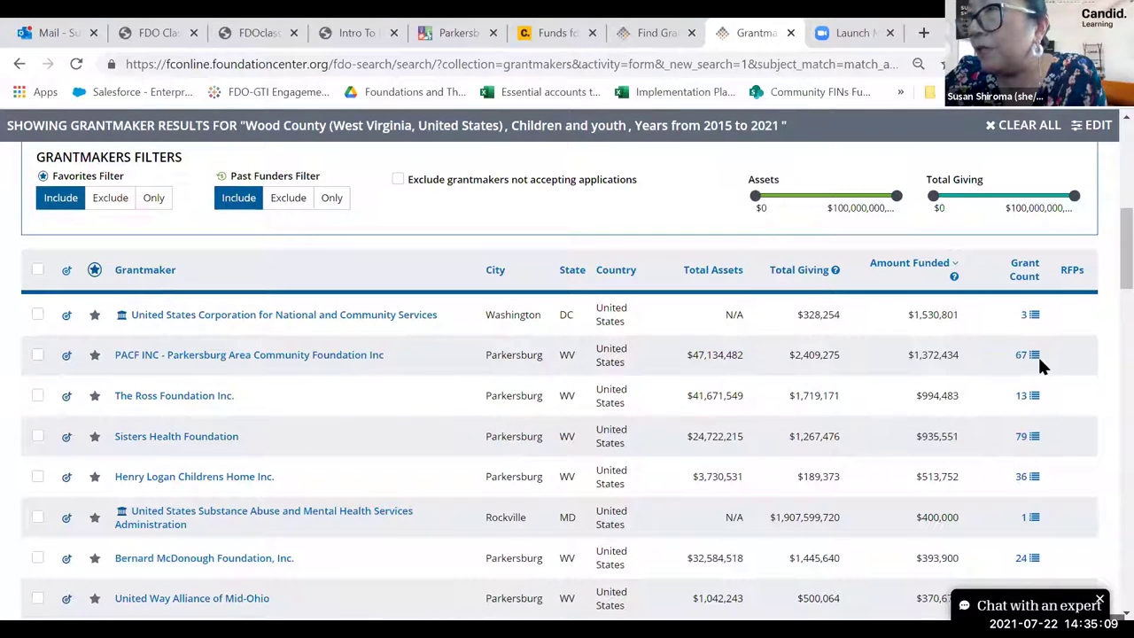
Open the PACF INC – Parkersburg Area Community Foundation profile and scroll to its Most Recent 5 Years At A Glance charts
left_click(212, 356)
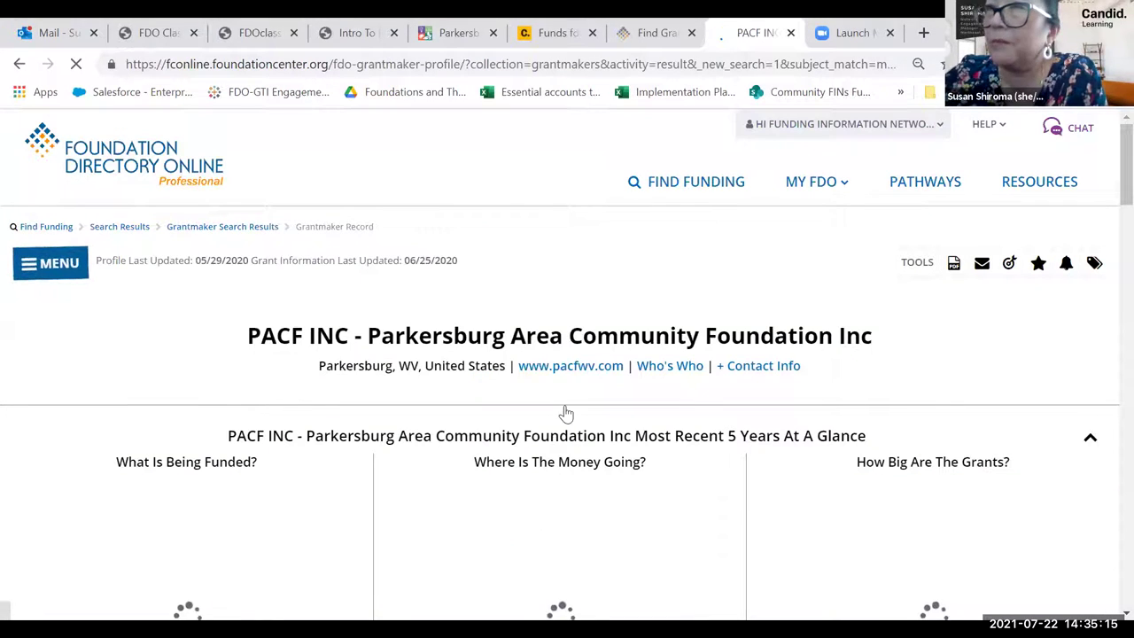
scroll(855, 364, "down", 1)
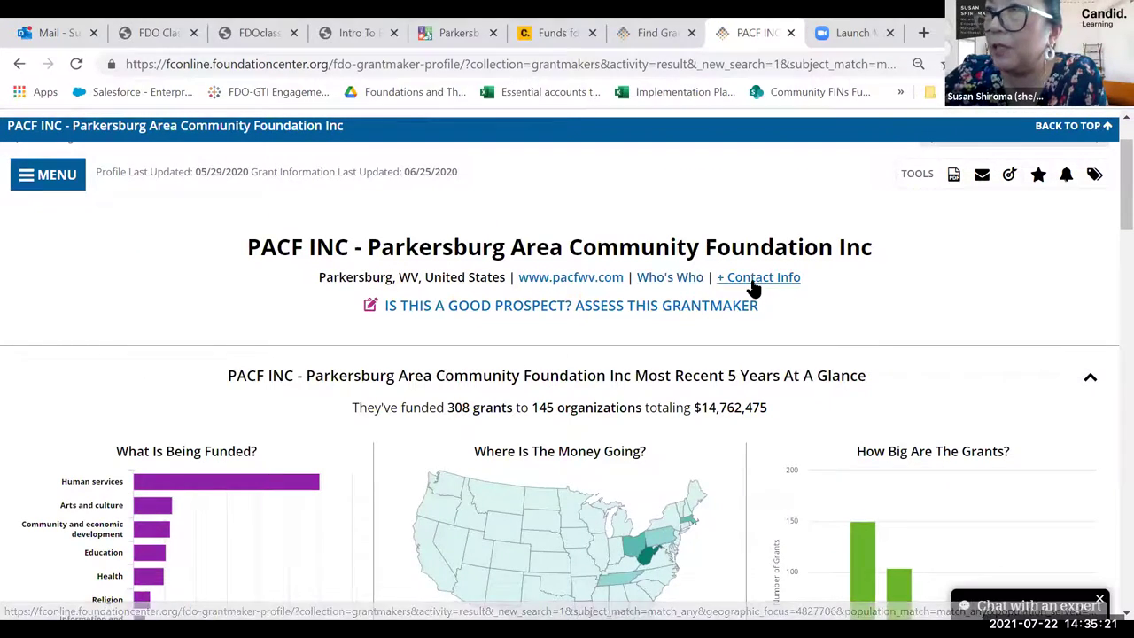
scroll(610, 394, "down", 1)
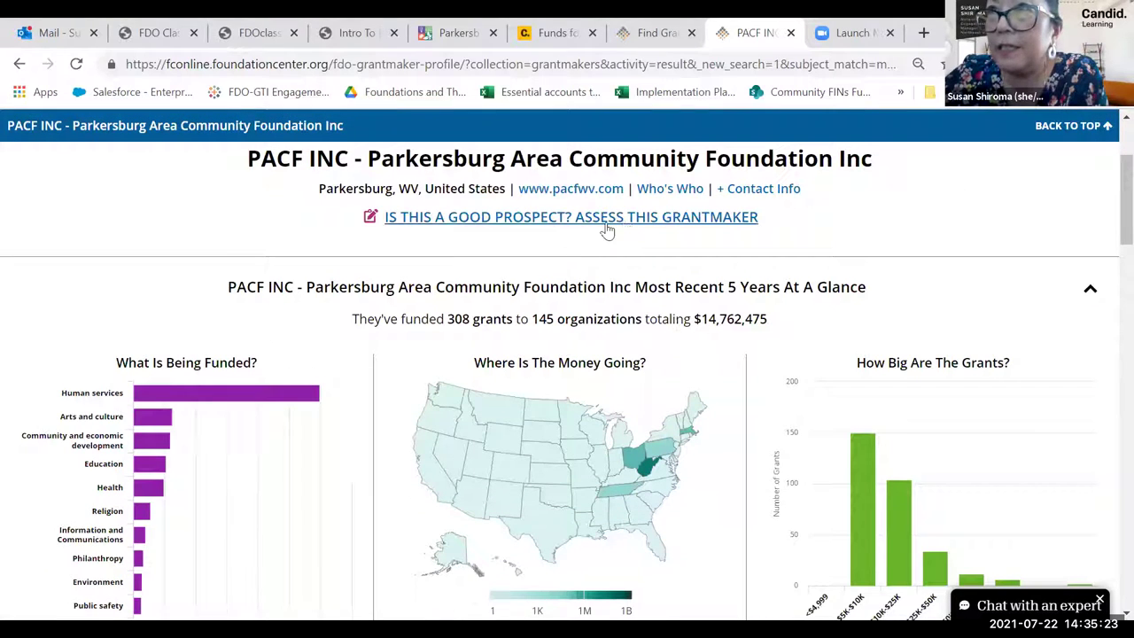
scroll(881, 427, "down", 1)
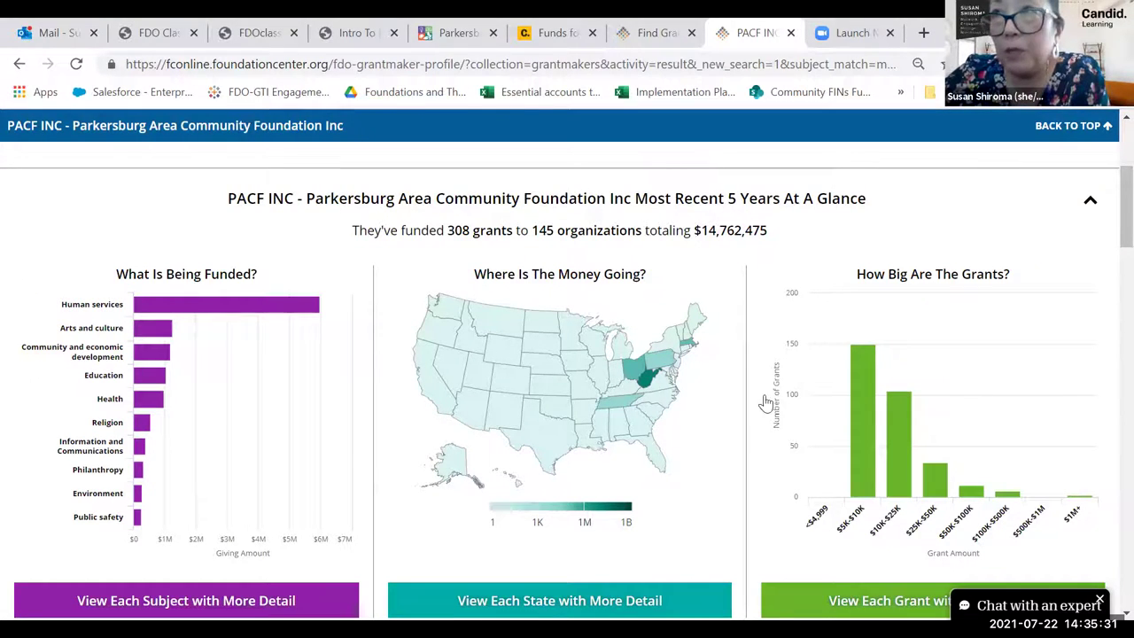
mouse_move(650, 387)
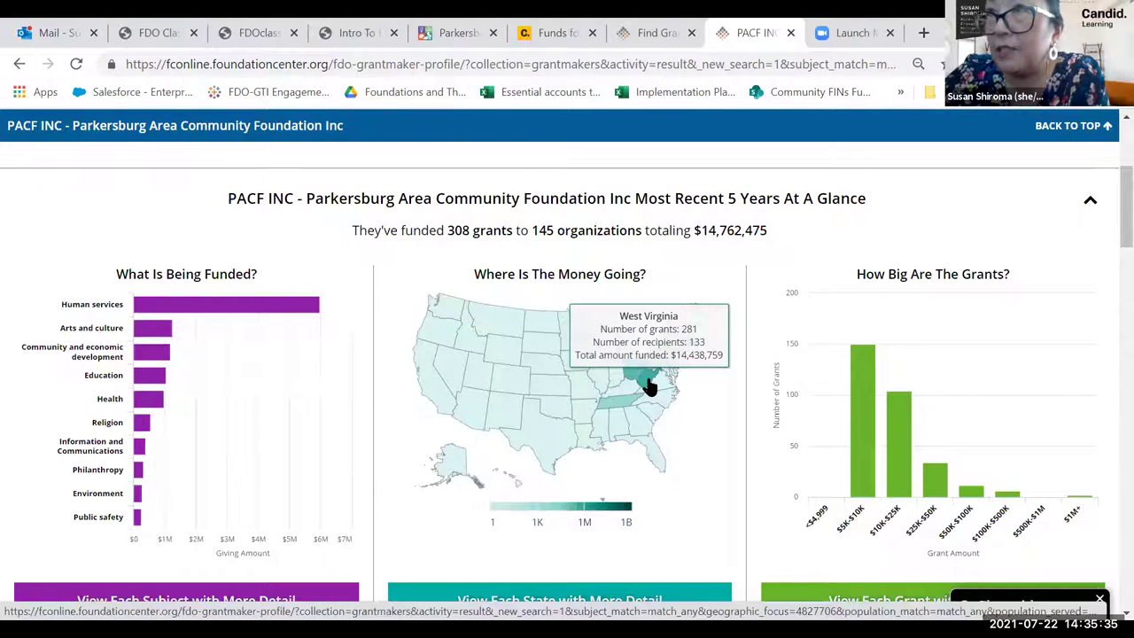
Drill from the West Virginia grants map down to Wood county to list its 2015–2019 recipients
left_click(648, 386)
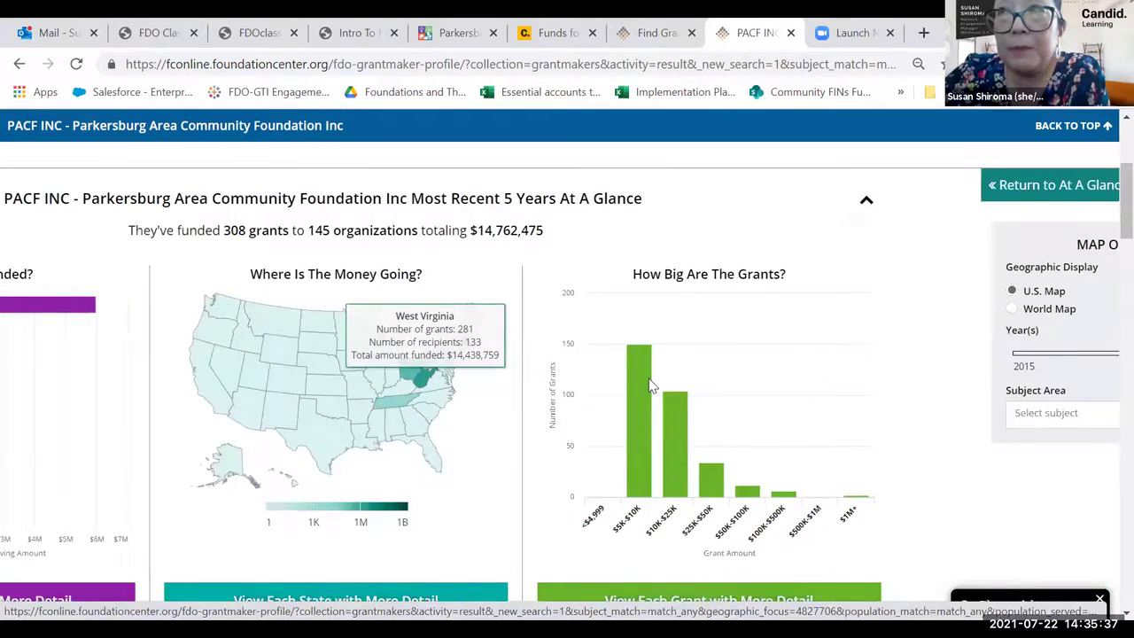
left_click(836, 443)
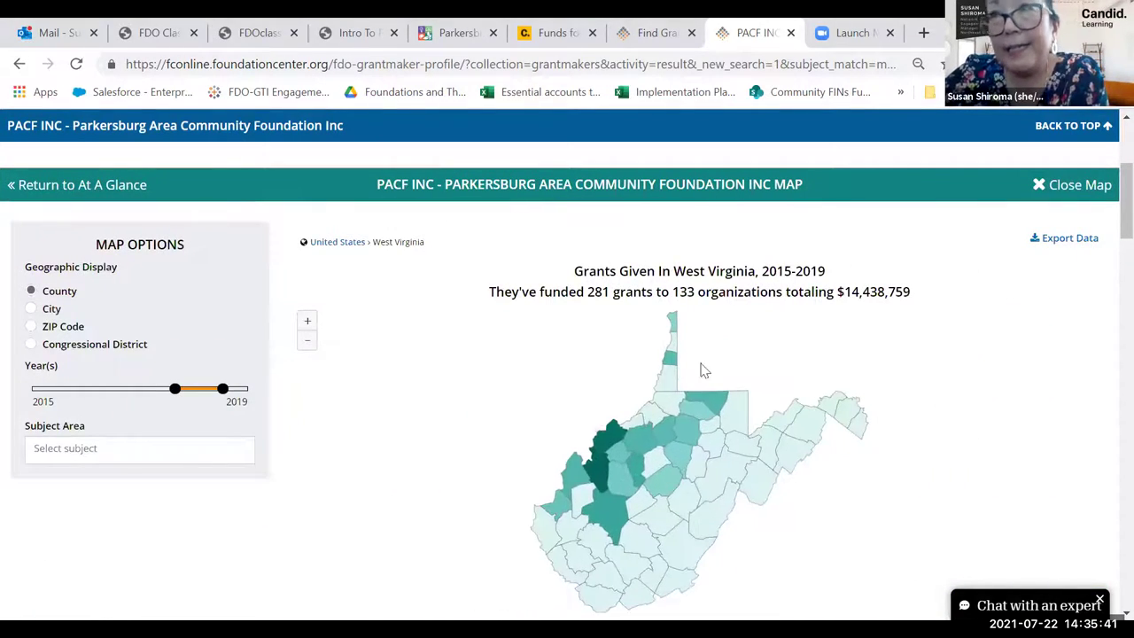
mouse_move(620, 431)
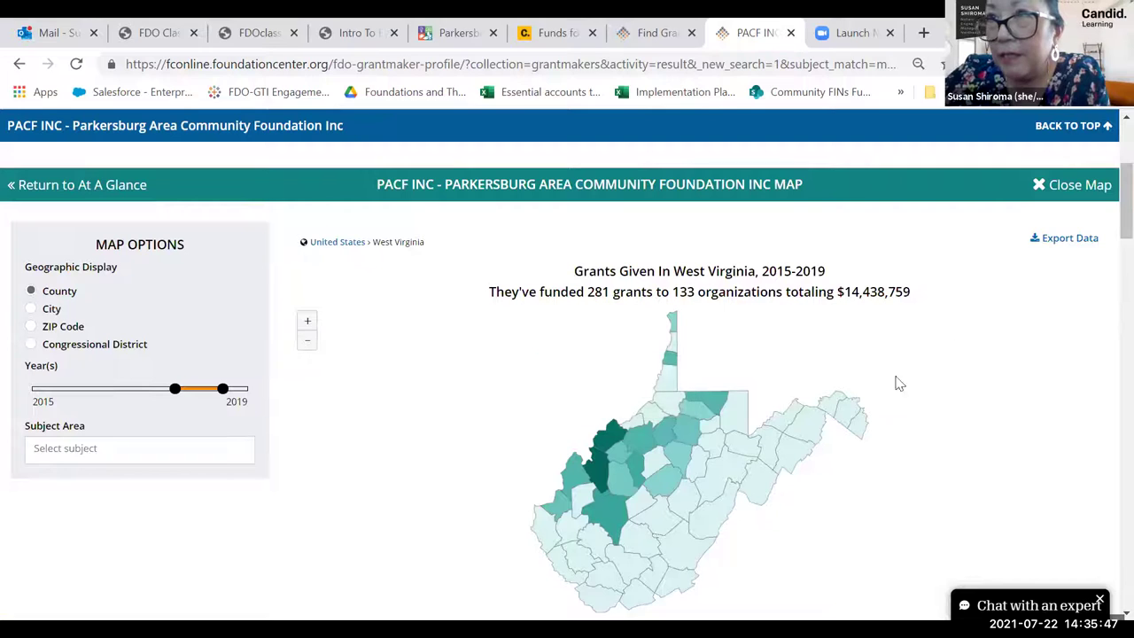
mouse_move(669, 450)
mouse_move(595, 468)
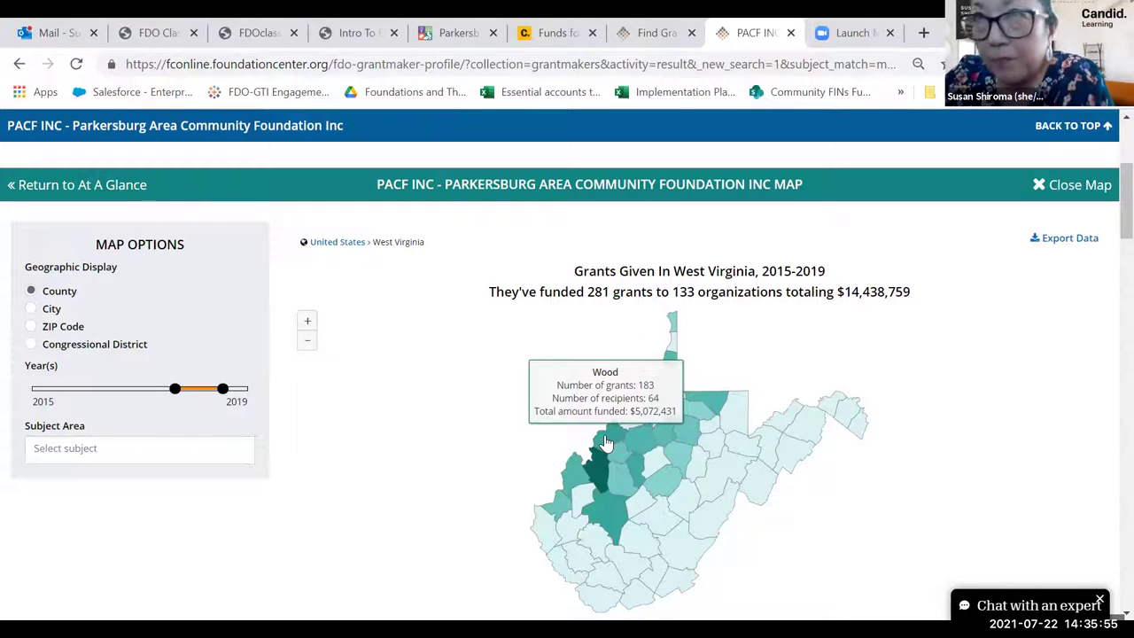
left_click(606, 443)
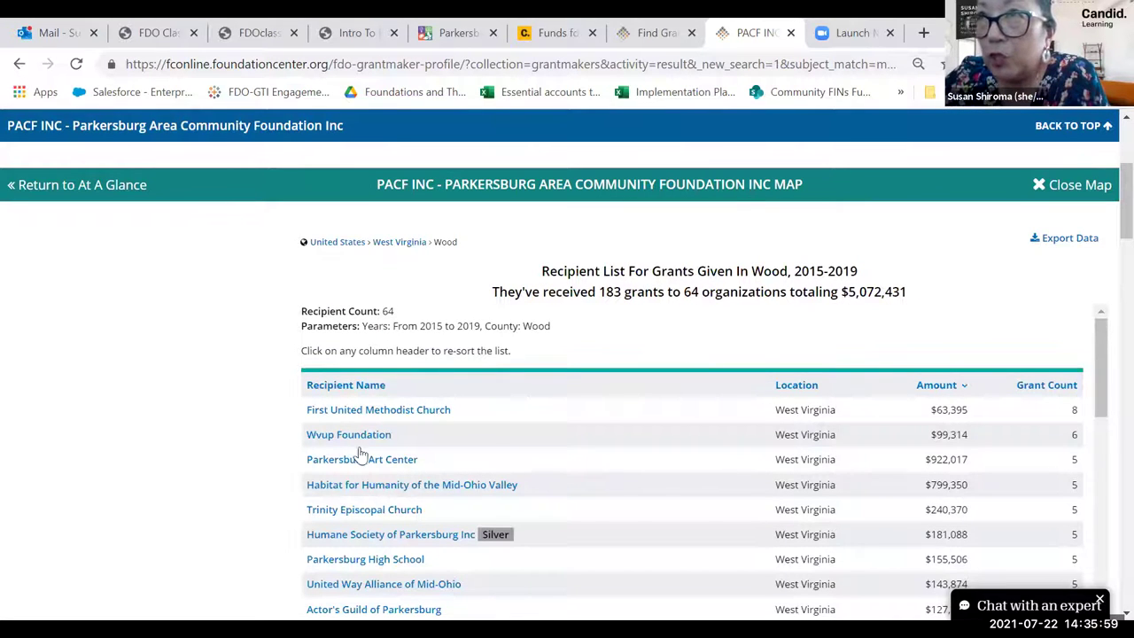
Close the map, inspect the chart bars, and scroll to the 67 Wood County children-and-youth grants
left_click(1068, 187)
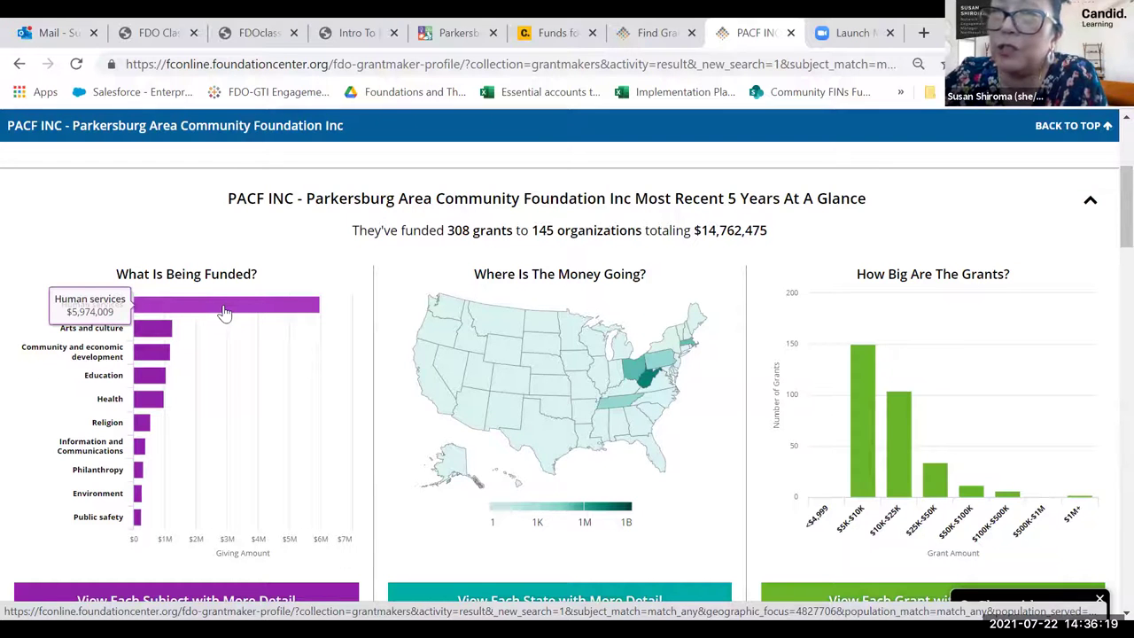
mouse_move(873, 485)
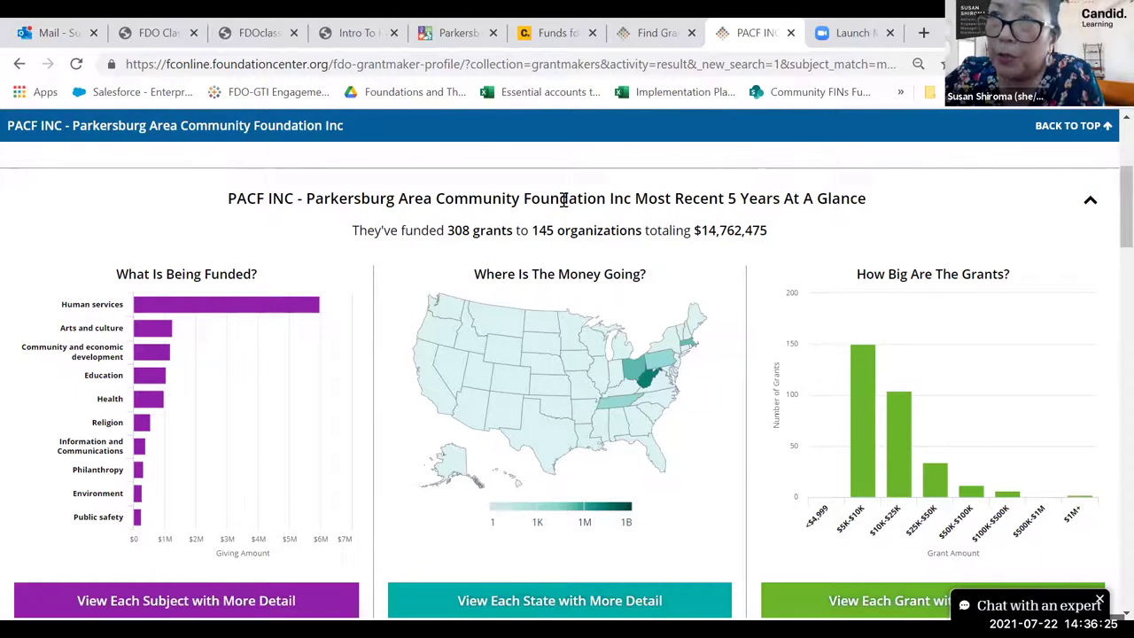
mouse_move(887, 423)
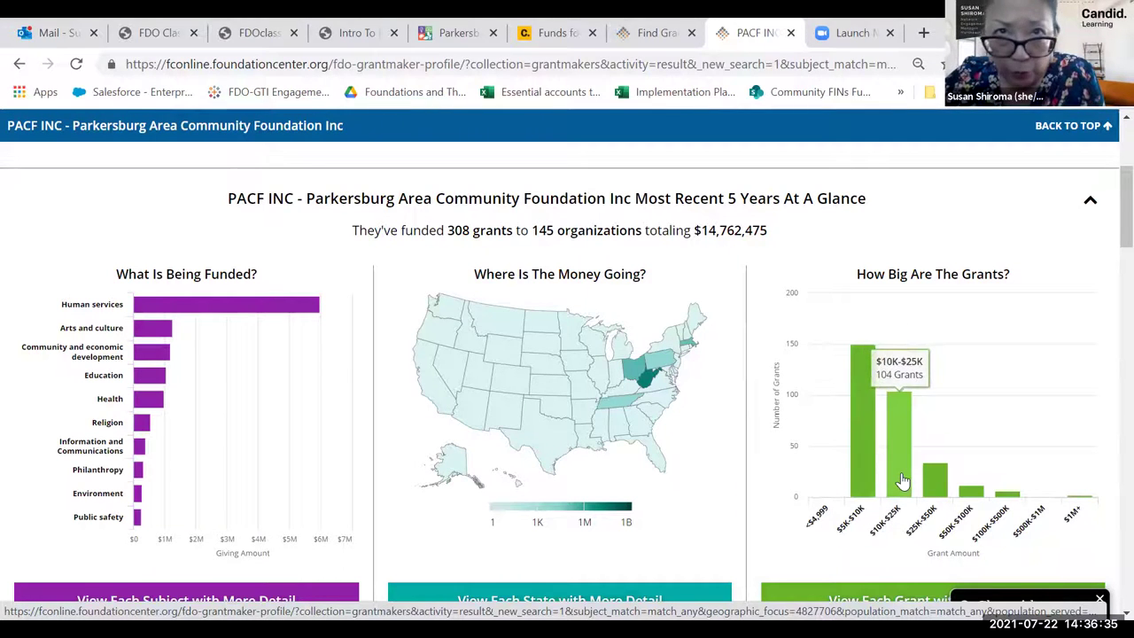
scroll(526, 418, "down", 1)
scroll(526, 418, "down", 5)
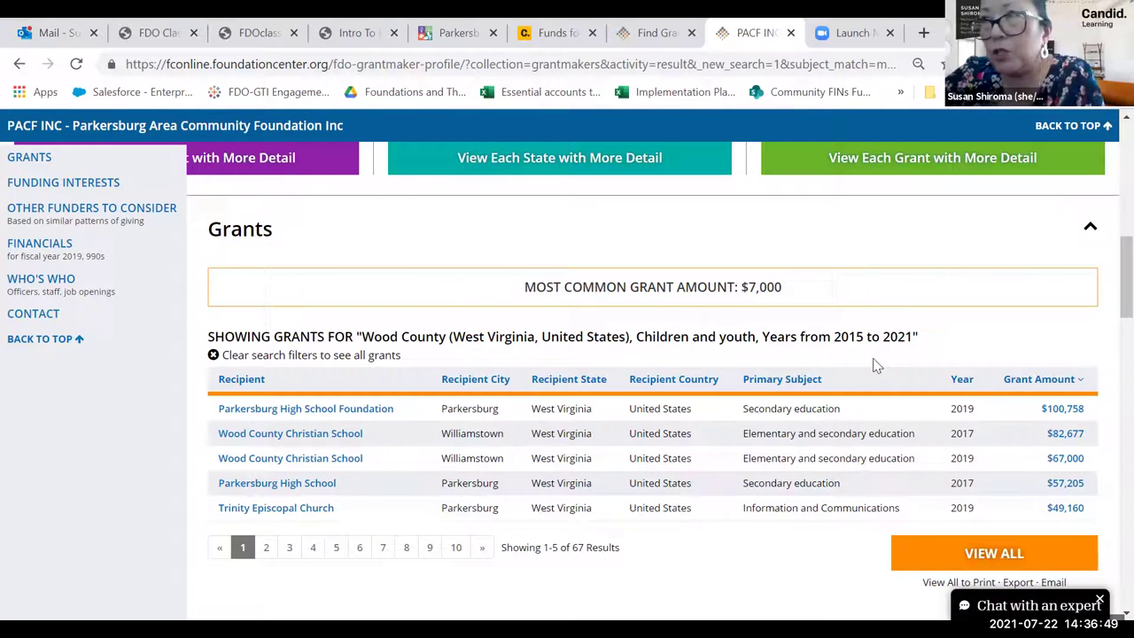
Expand the foundation's Population Groups under Funding Interests to show all groups, including Students
scroll(342, 310, "up", 1)
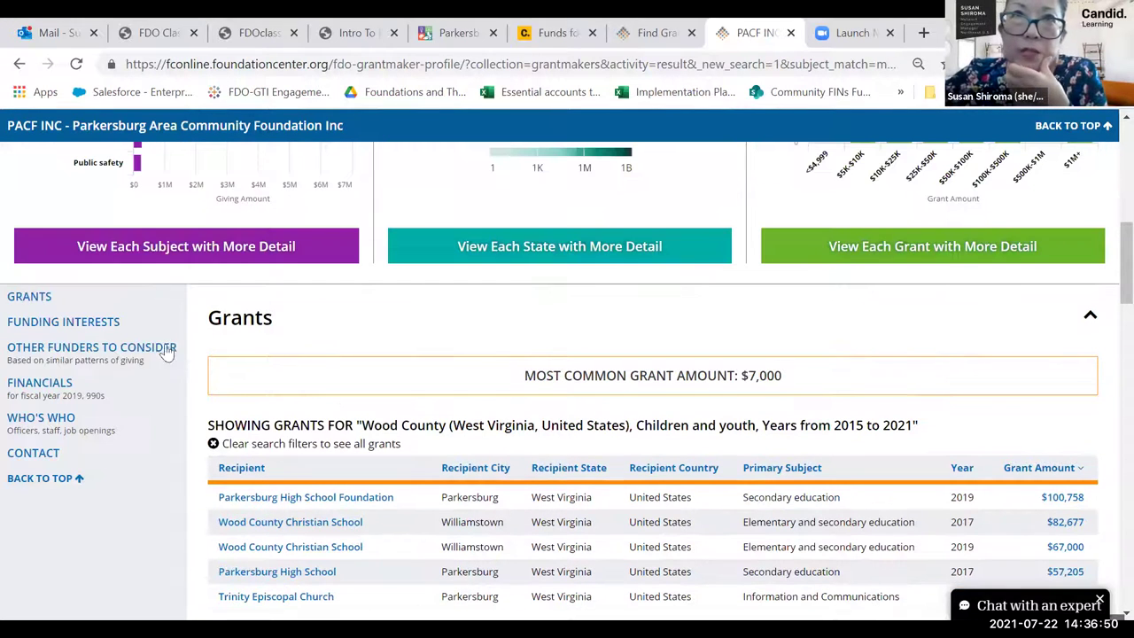
left_click(44, 328)
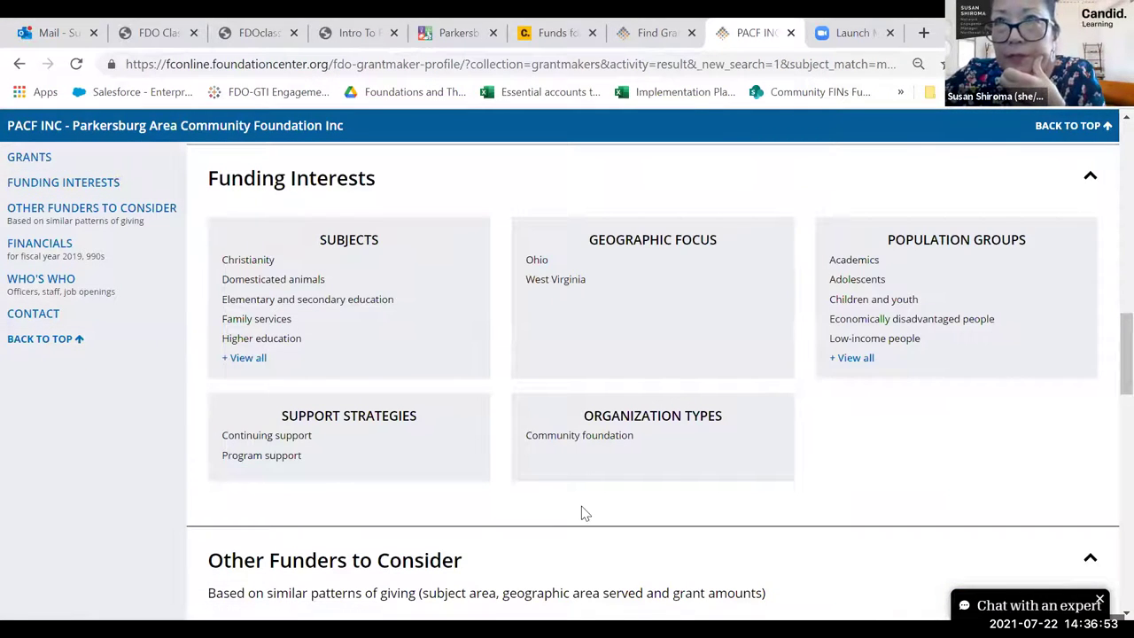
left_click(846, 357)
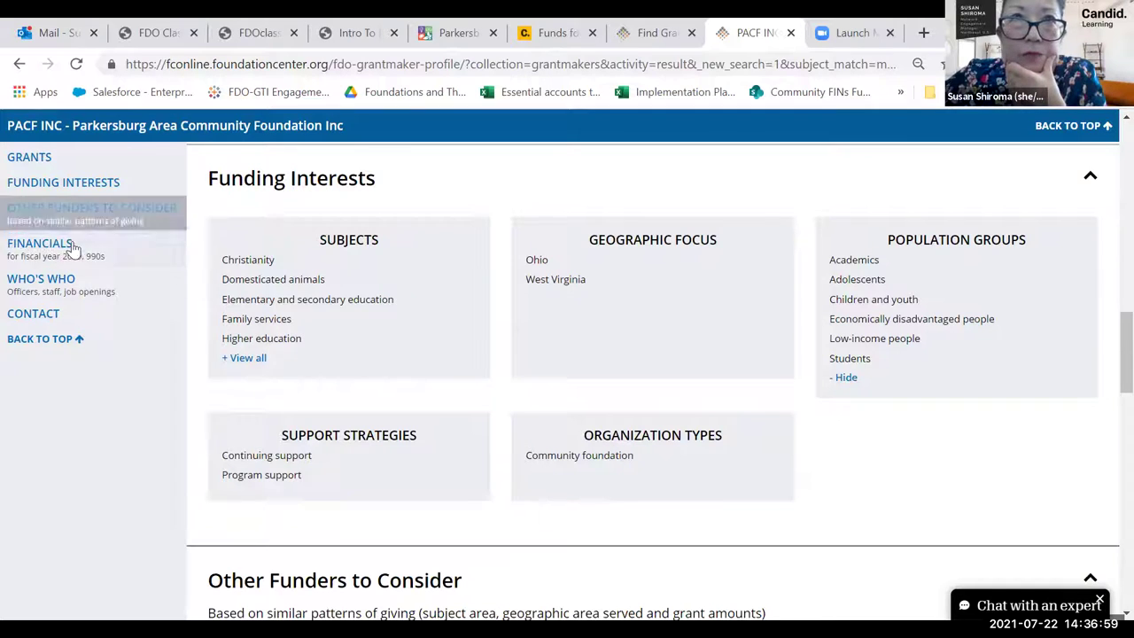
Review the Who's Who section's 26-member Governing Body and board officers
left_click(45, 288)
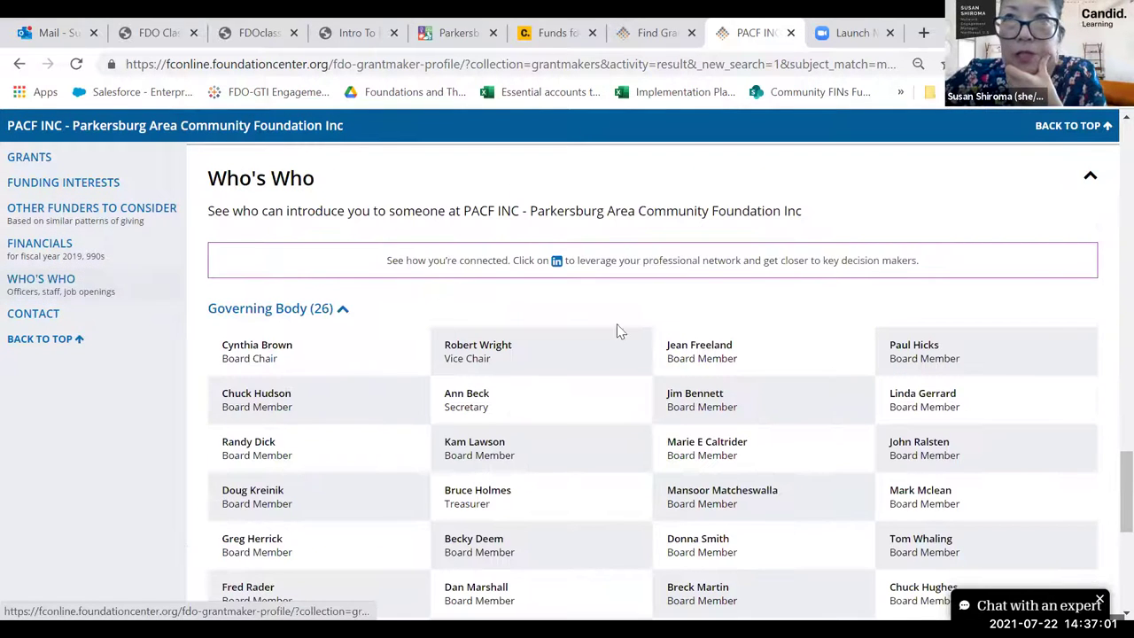
scroll(689, 451, "down", 3)
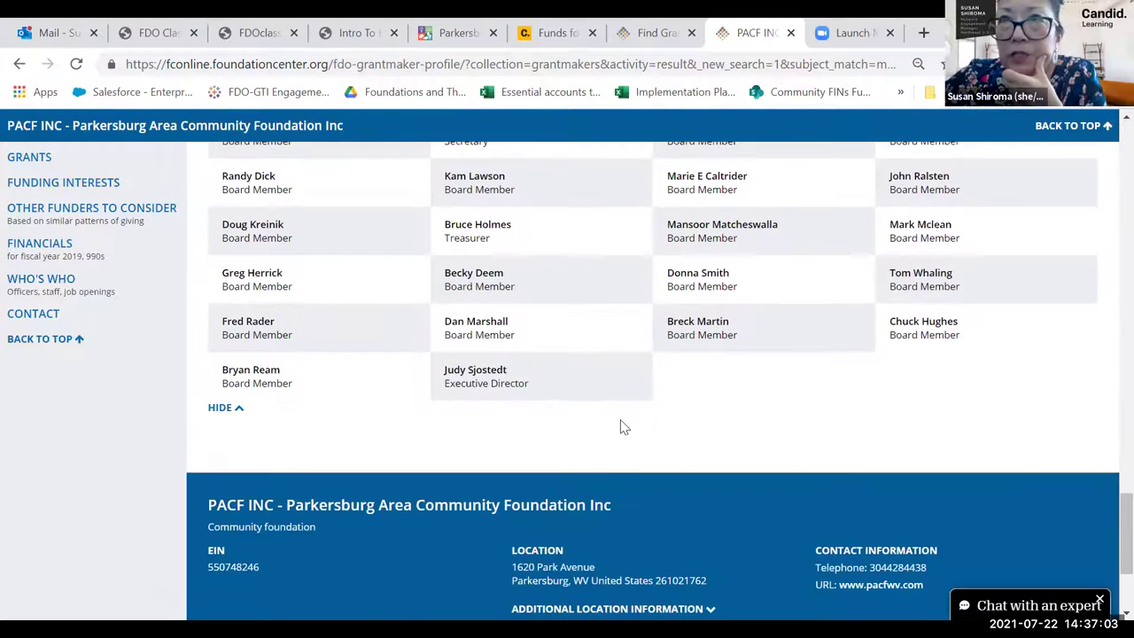
scroll(625, 427, "up", 3)
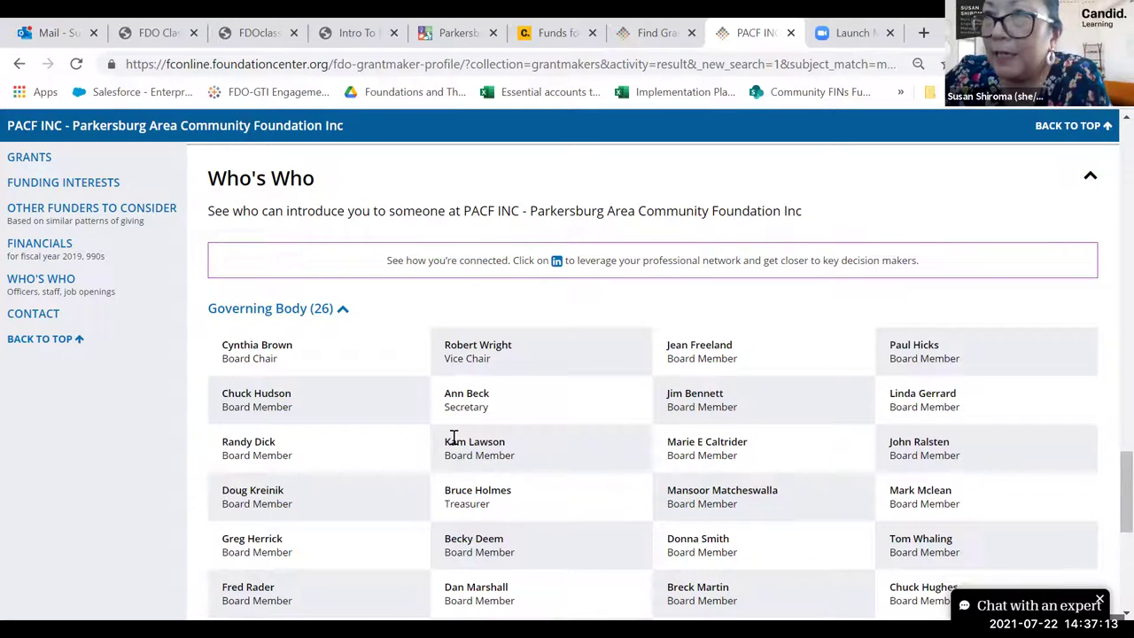
scroll(567, 496, "down", 1)
scroll(859, 309, "up", 1)
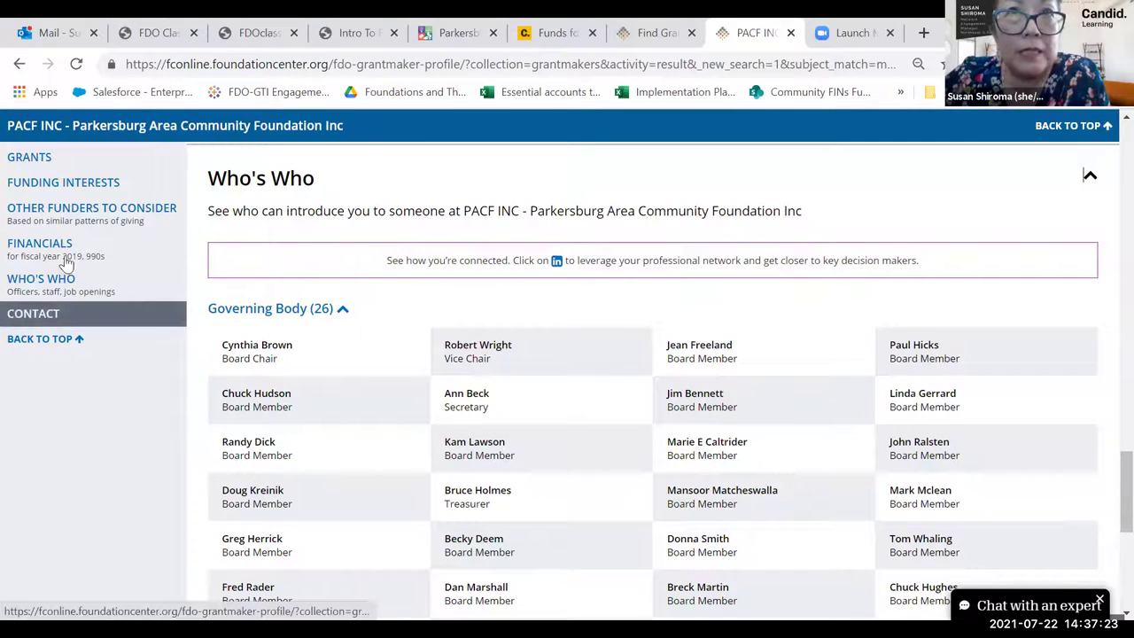
Check Other Funders to Consider, then return to the Wood County children-and-youth search results
left_click(75, 230)
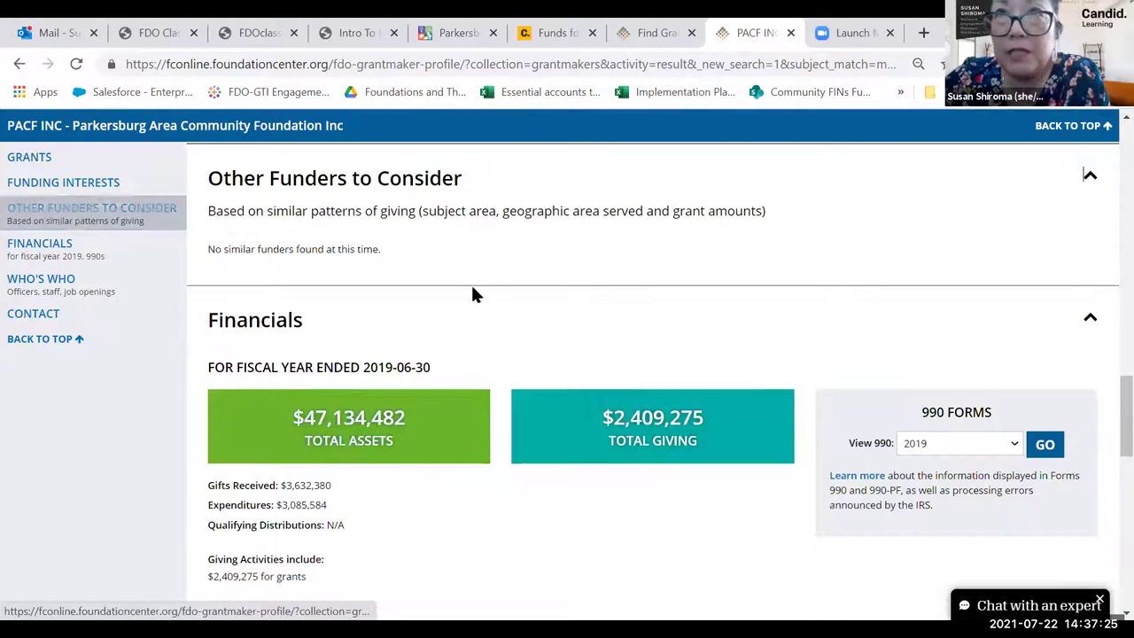
scroll(471, 296, "up", 2)
left_click(78, 340)
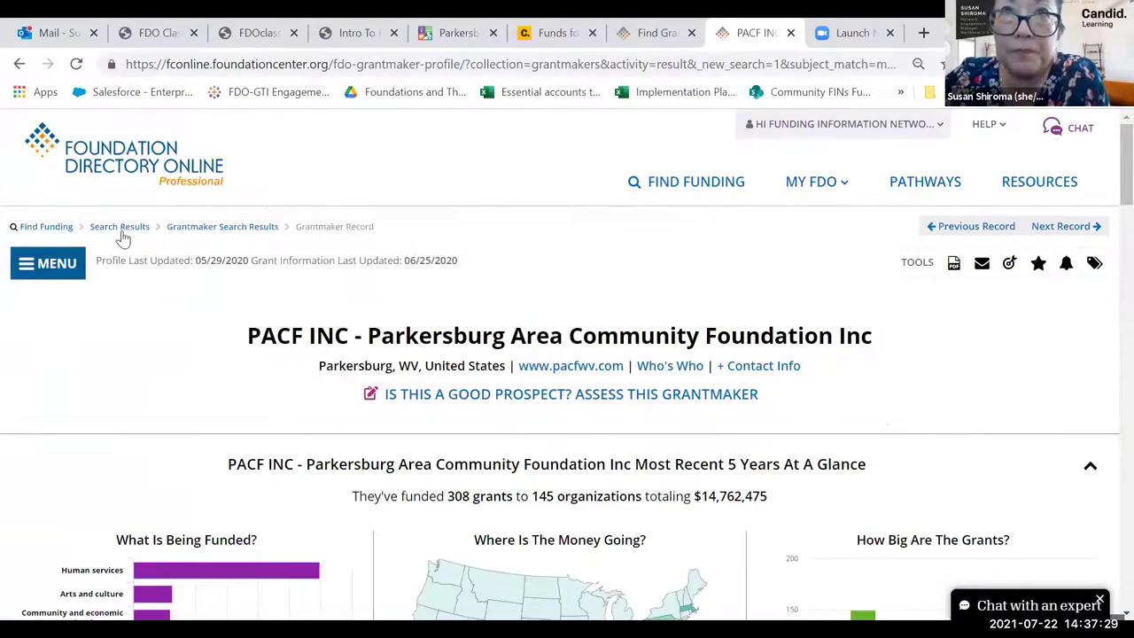
left_click(121, 229)
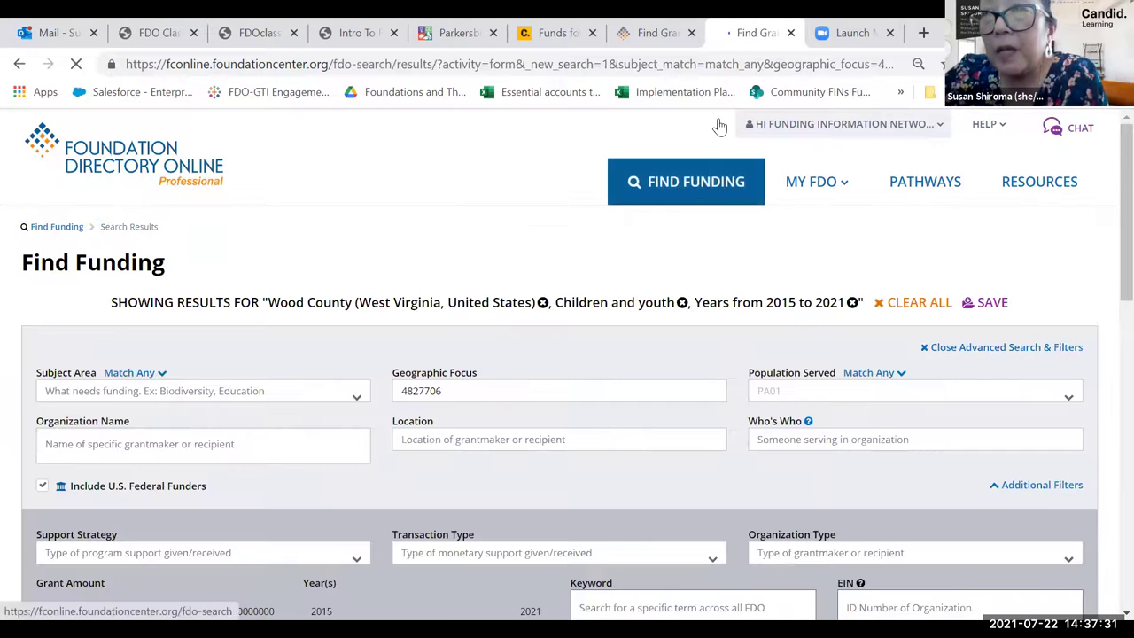